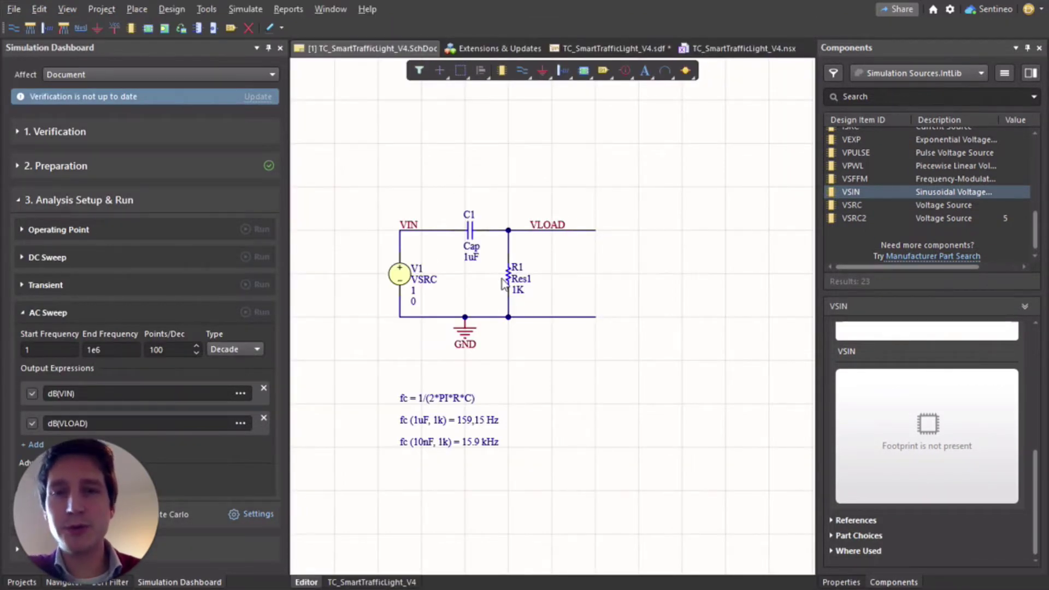
# Confirm the Mixed Simulation extension is installed, then show the Simulate menu on the RC schematic.
pyautogui.click(503, 51)
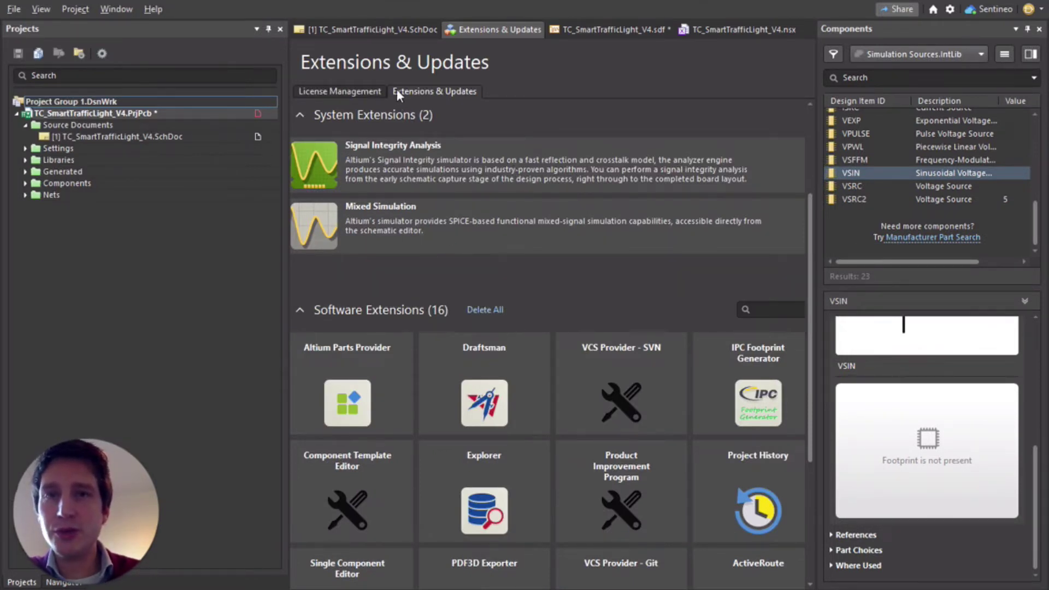
pyautogui.click(385, 29)
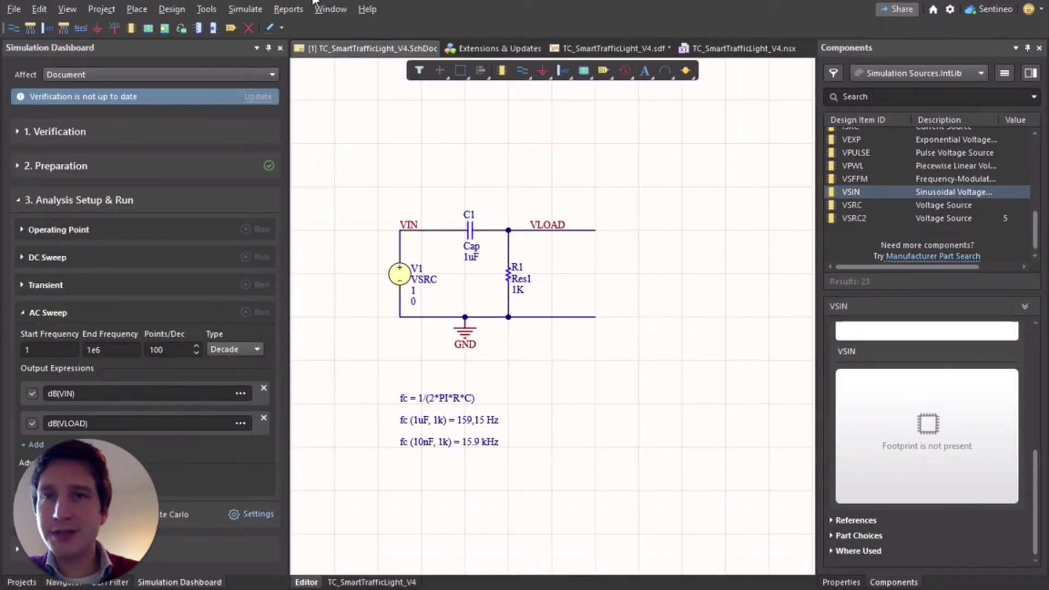
pyautogui.click(247, 9)
pyautogui.click(247, 9)
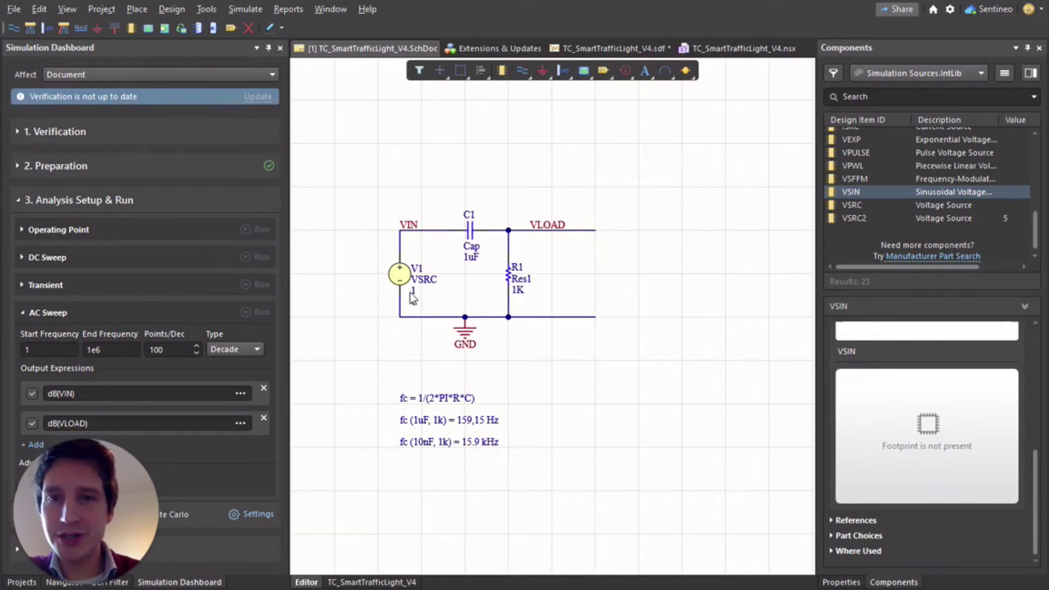
# Check Place Sources, then confirm V1's stimulus type stays Sinusoidal in its properties.
pyautogui.click(252, 11)
pyautogui.moveTo(274, 65)
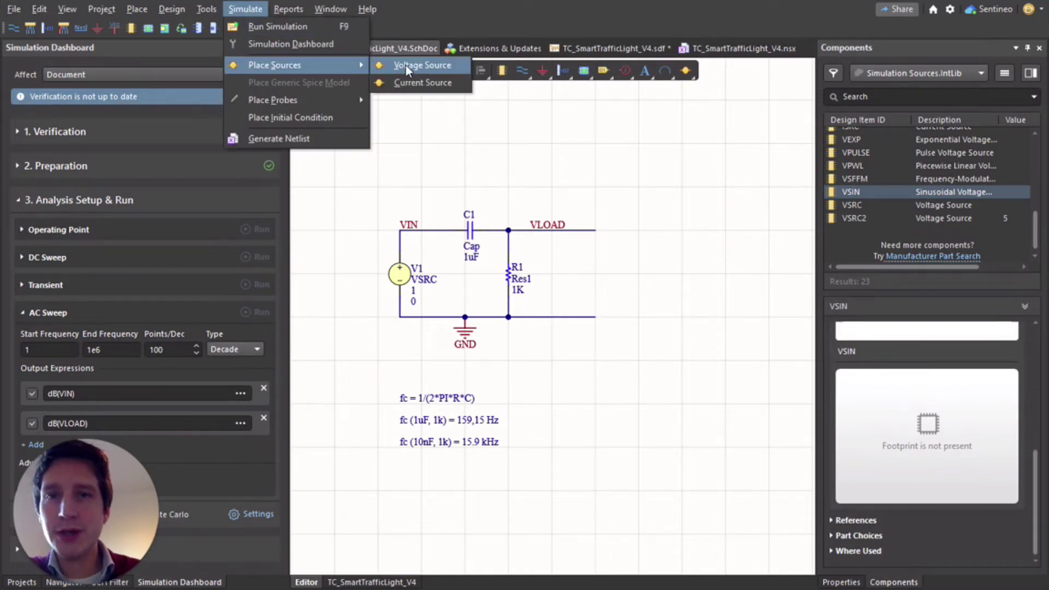
pyautogui.click(253, 11)
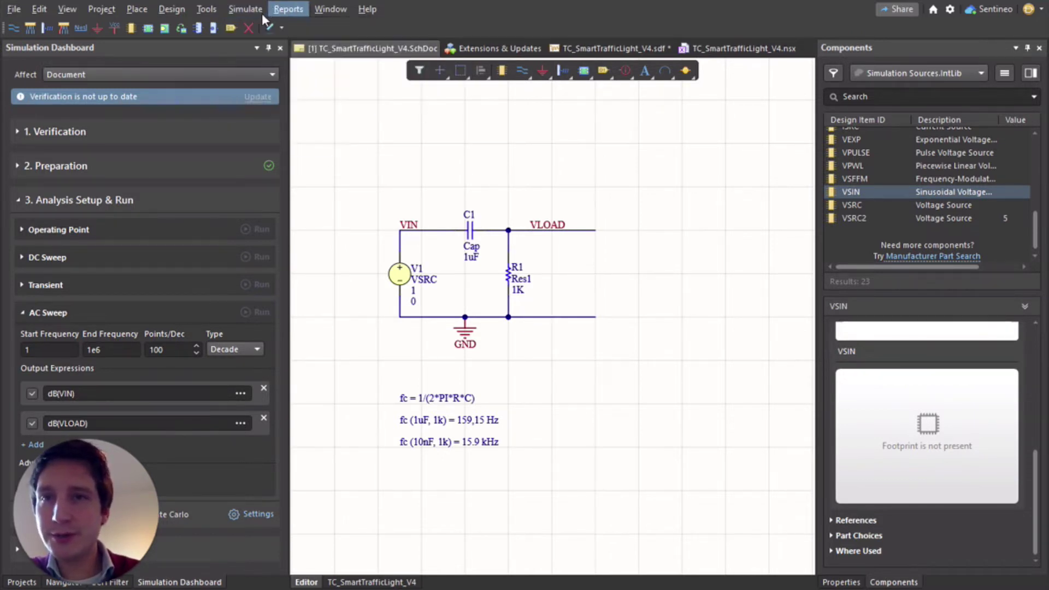
pyautogui.click(399, 275)
pyautogui.rightClick(398, 275)
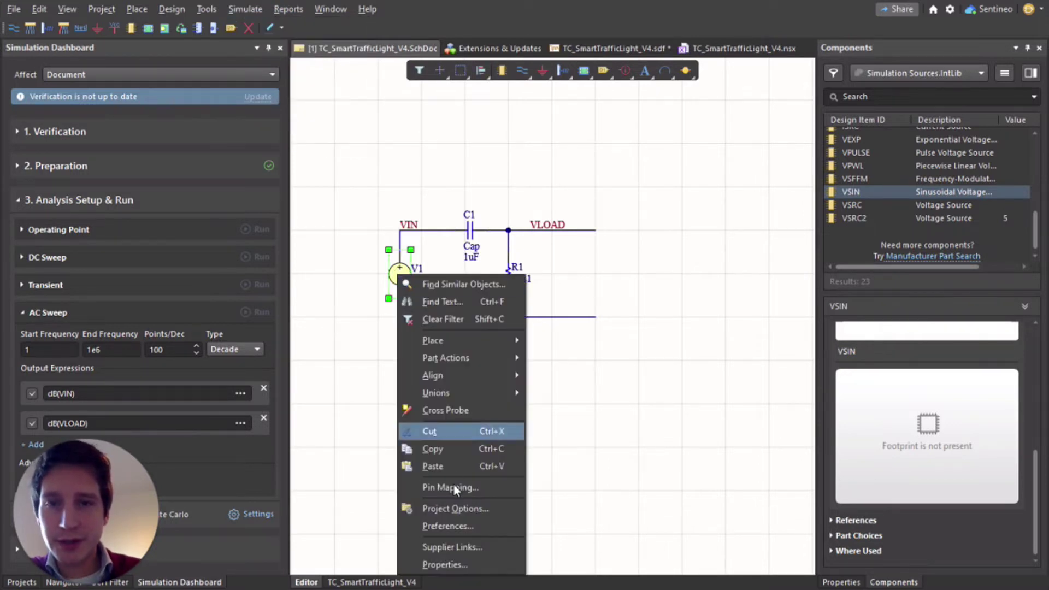
pyautogui.click(455, 565)
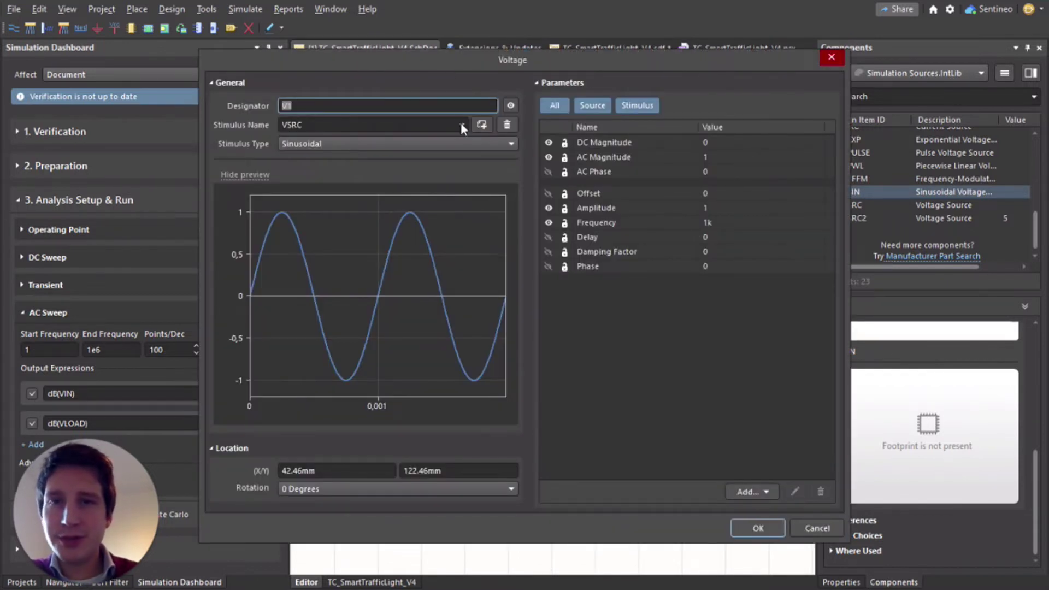
pyautogui.click(488, 146)
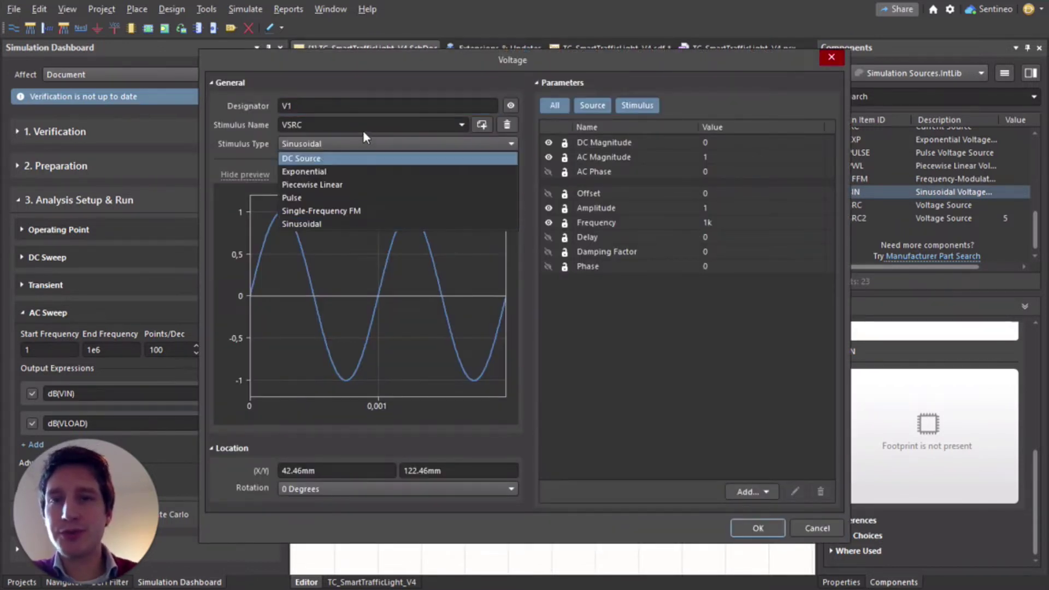
pyautogui.click(326, 221)
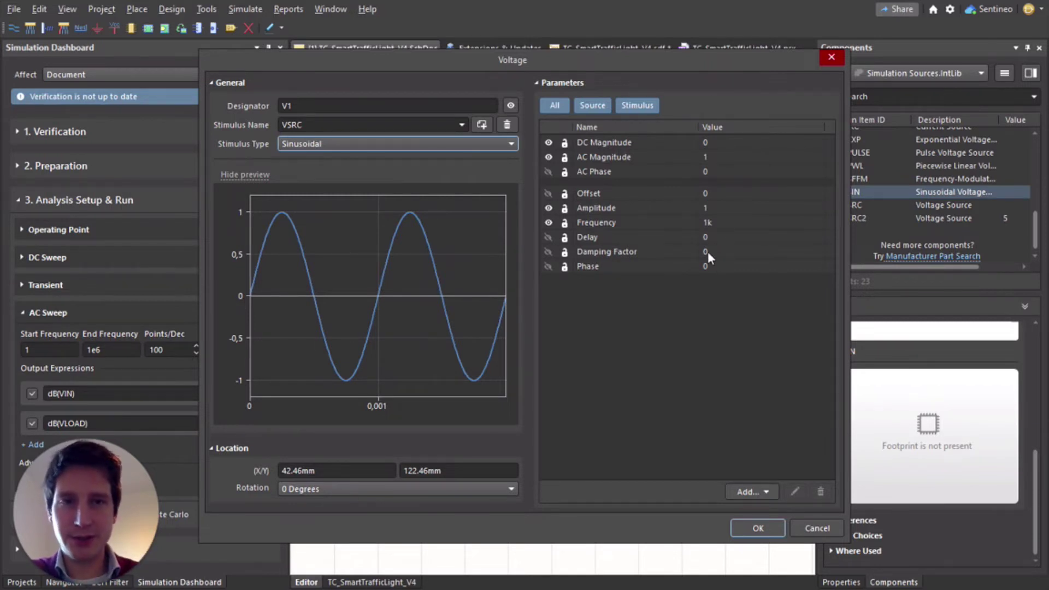
pyautogui.click(755, 532)
pyautogui.click(600, 415)
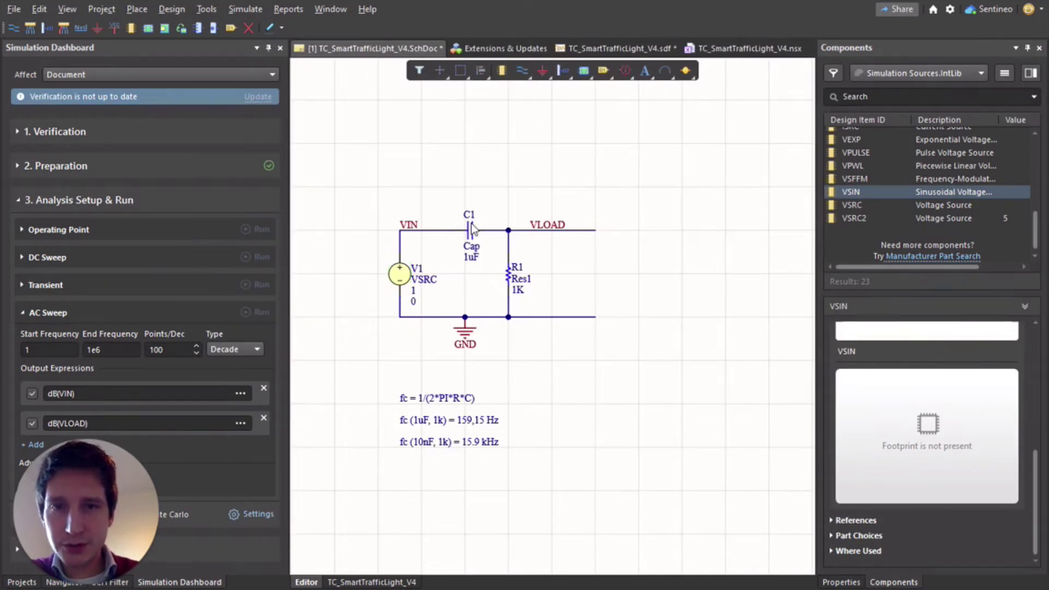
pyautogui.click(498, 233)
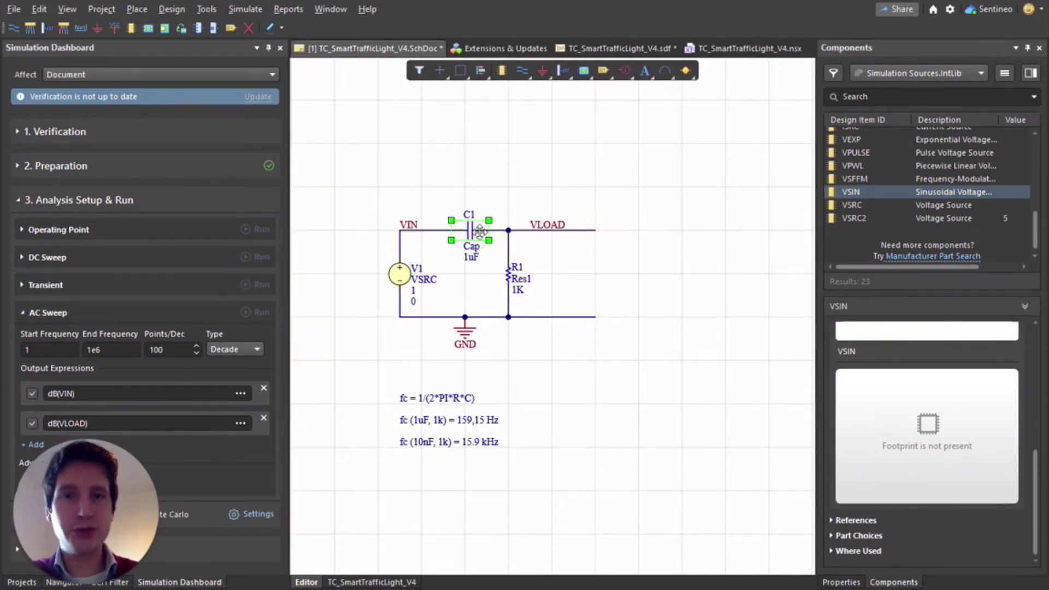
pyautogui.click(508, 277)
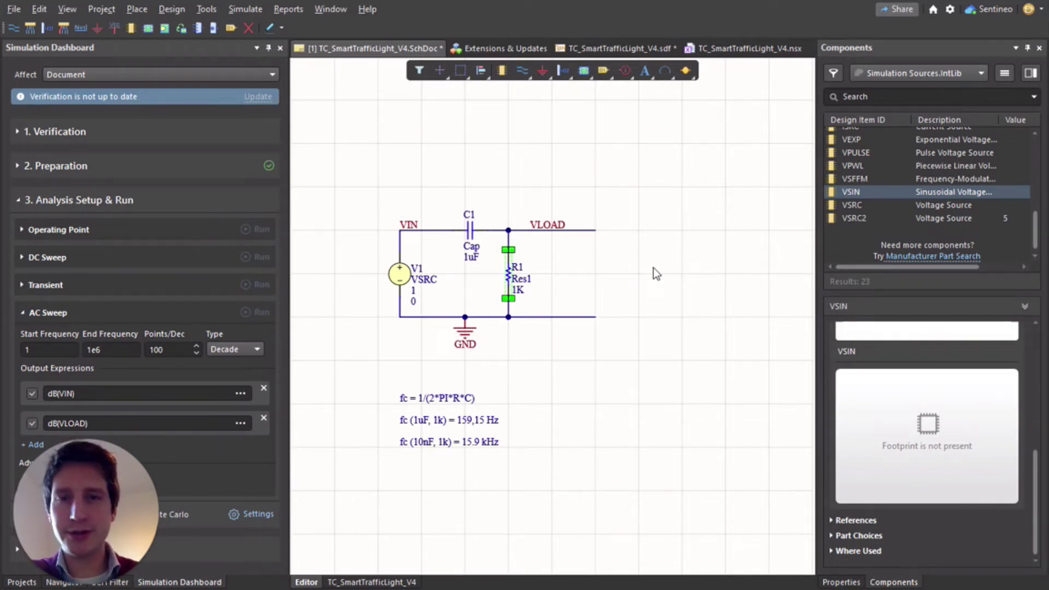
pyautogui.click(708, 202)
pyautogui.click(245, 9)
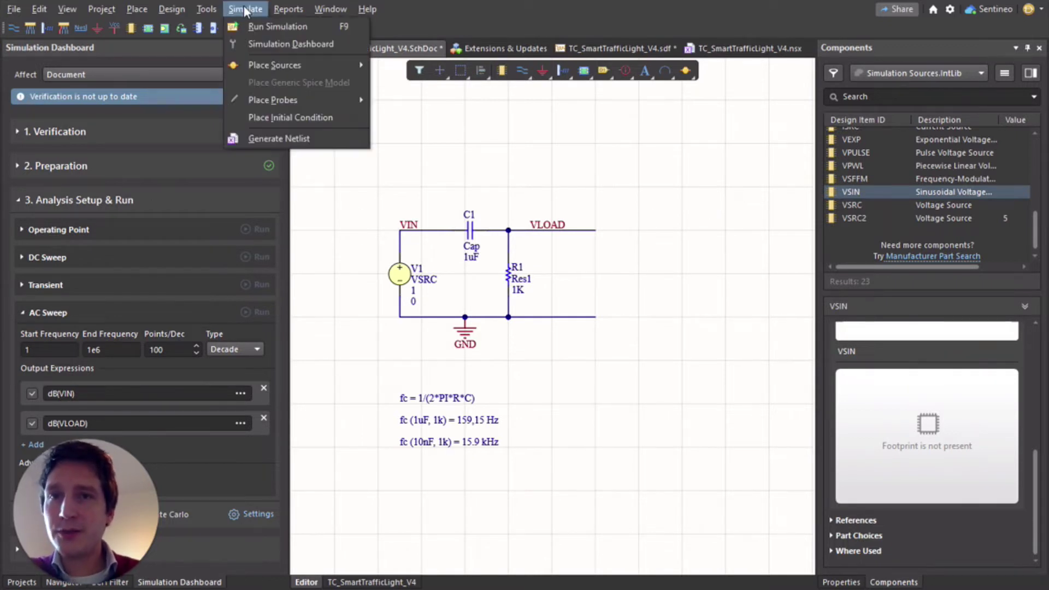
pyautogui.click(258, 43)
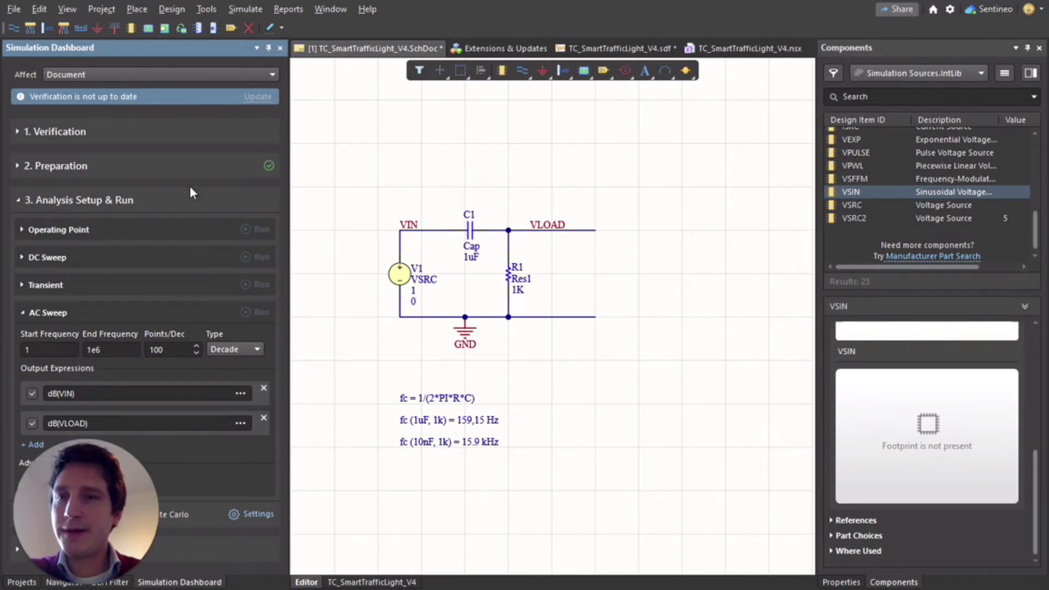
# Update the simulation verification and generate the SPICE netlist (.nsx) for the RC filter.
pyautogui.click(256, 99)
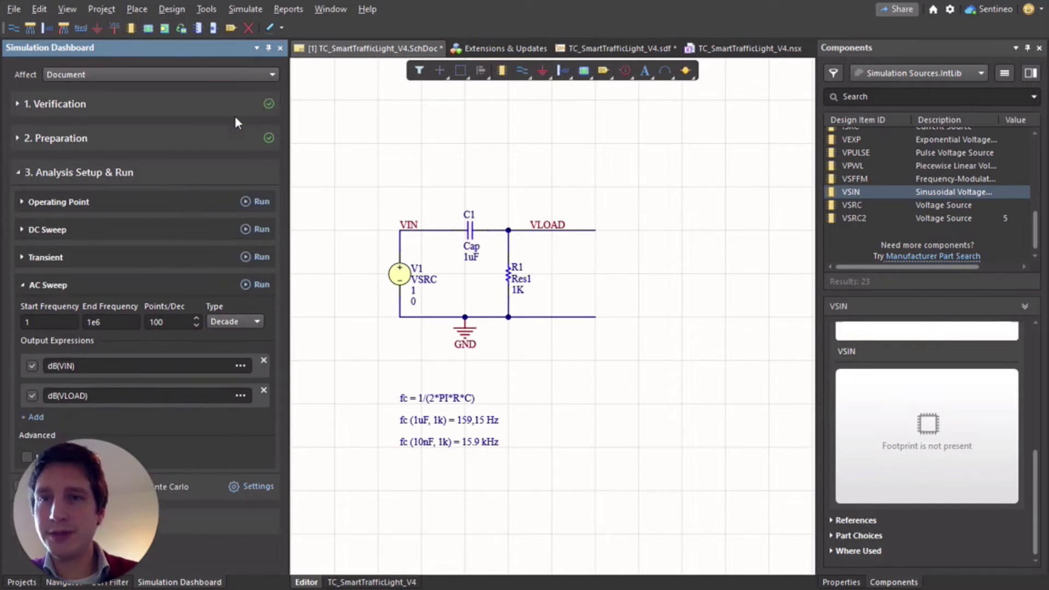
pyautogui.click(247, 8)
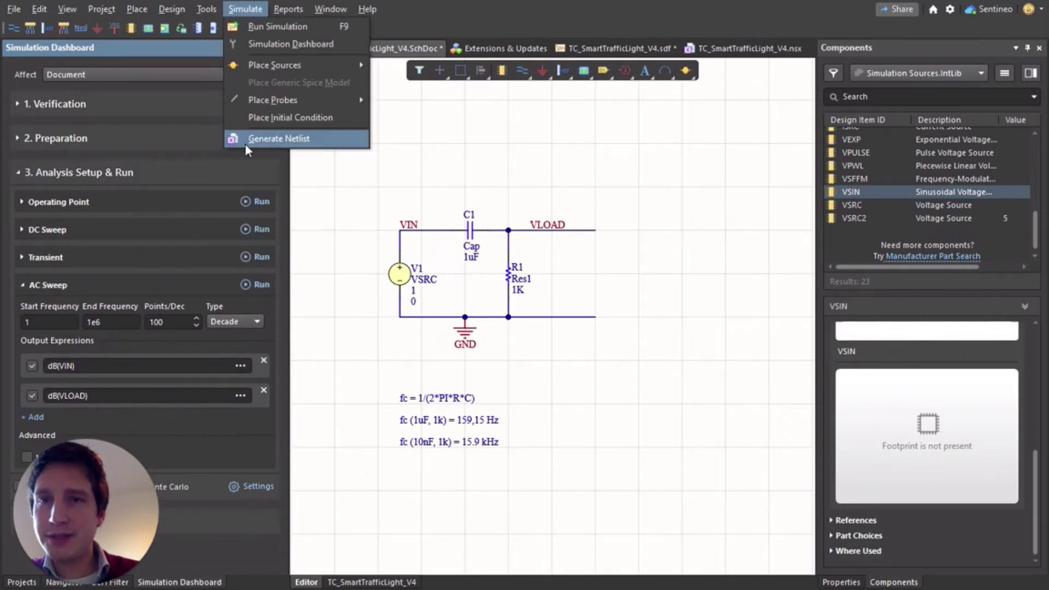
pyautogui.click(259, 141)
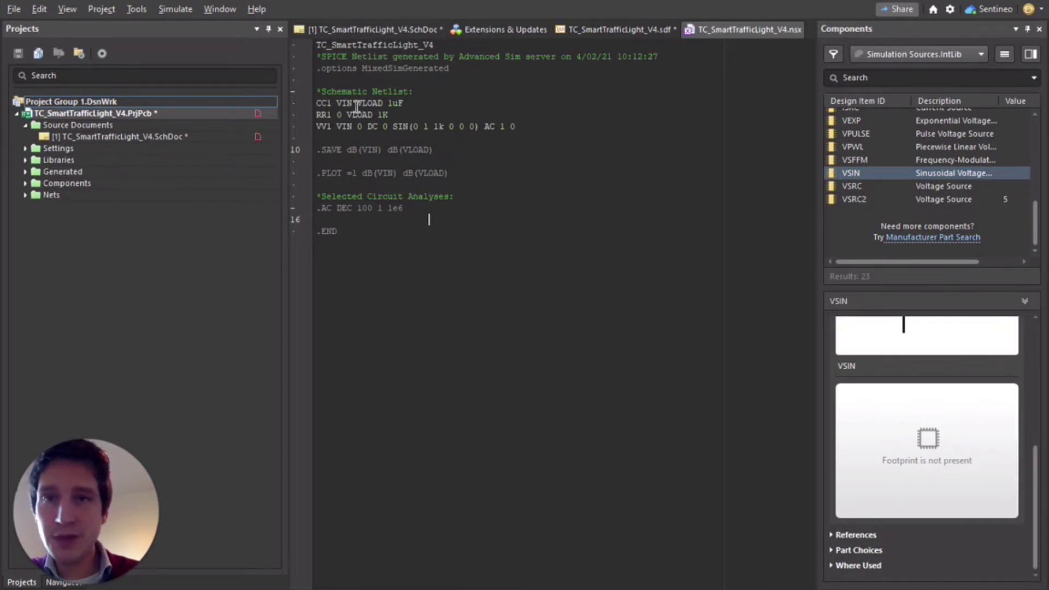
pyautogui.click(378, 34)
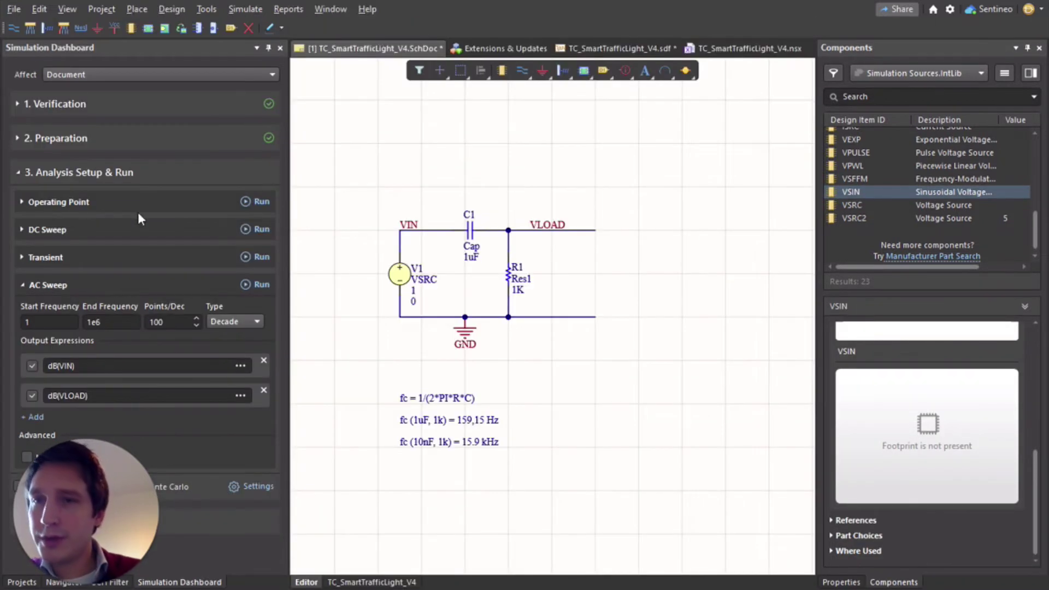
# Browse the Operating Point, DC Sweep and Transient settings, then expand AC Sweep.
pyautogui.click(21, 200)
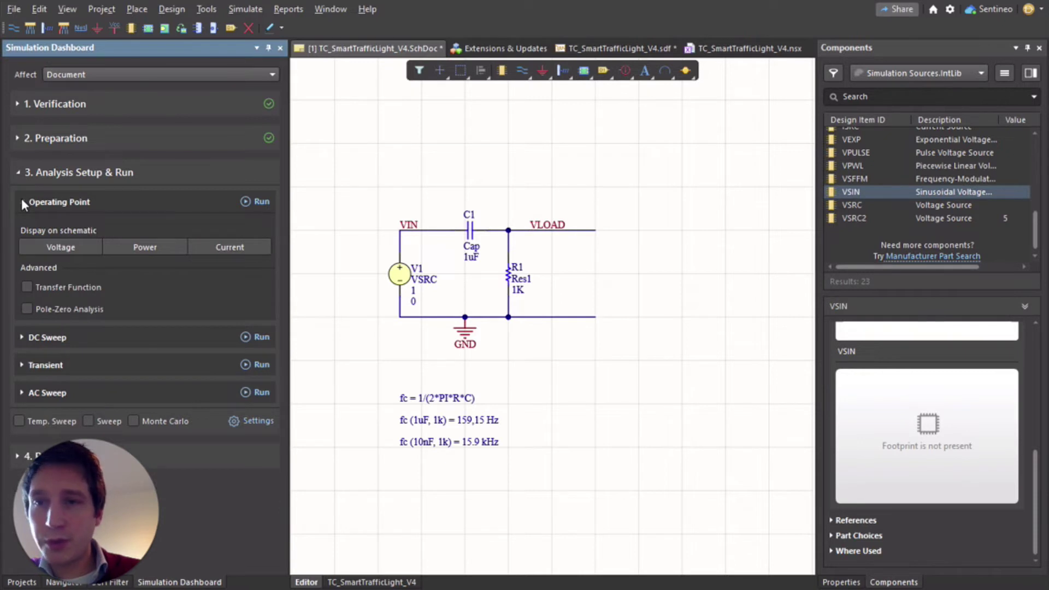
pyautogui.click(21, 199)
pyautogui.click(22, 229)
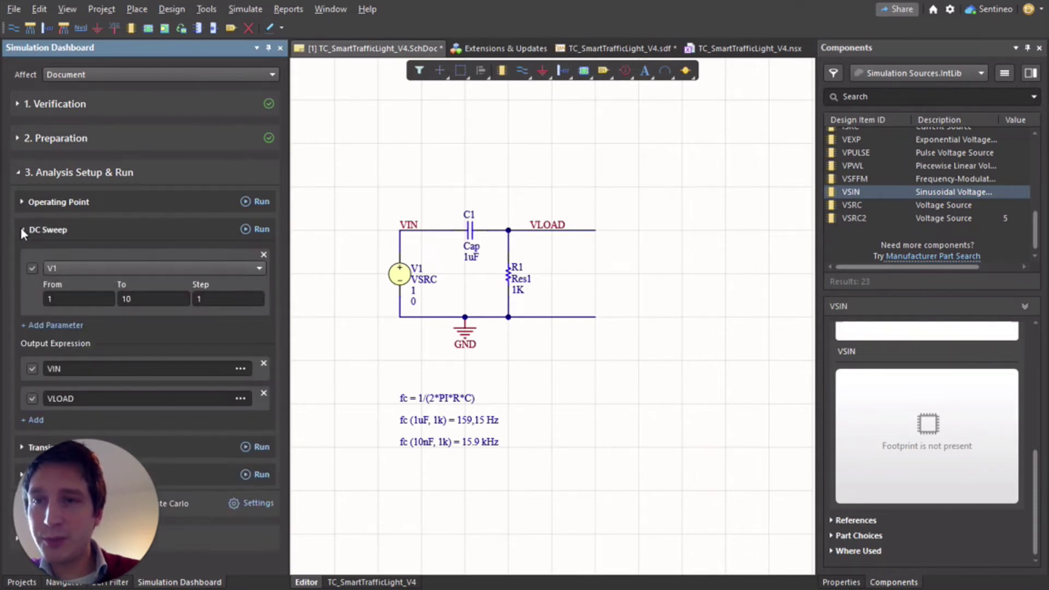
pyautogui.click(23, 230)
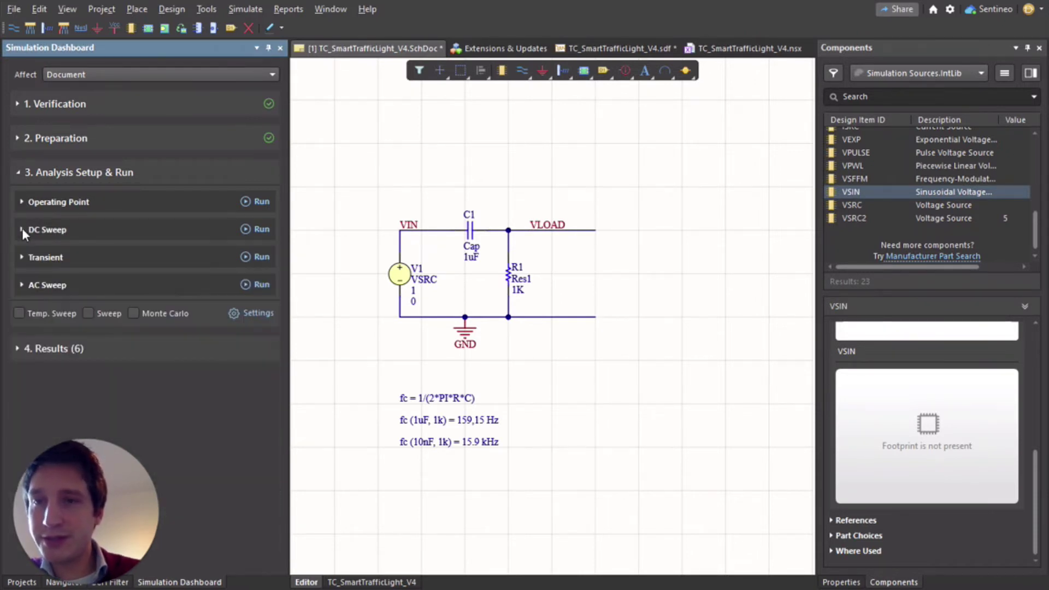
pyautogui.click(22, 257)
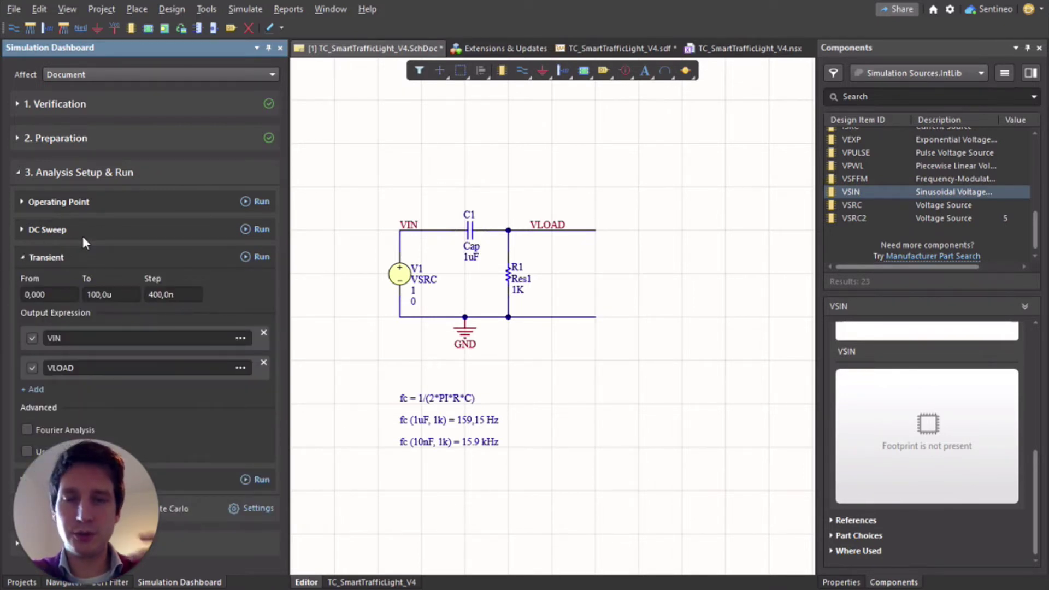
pyautogui.click(23, 257)
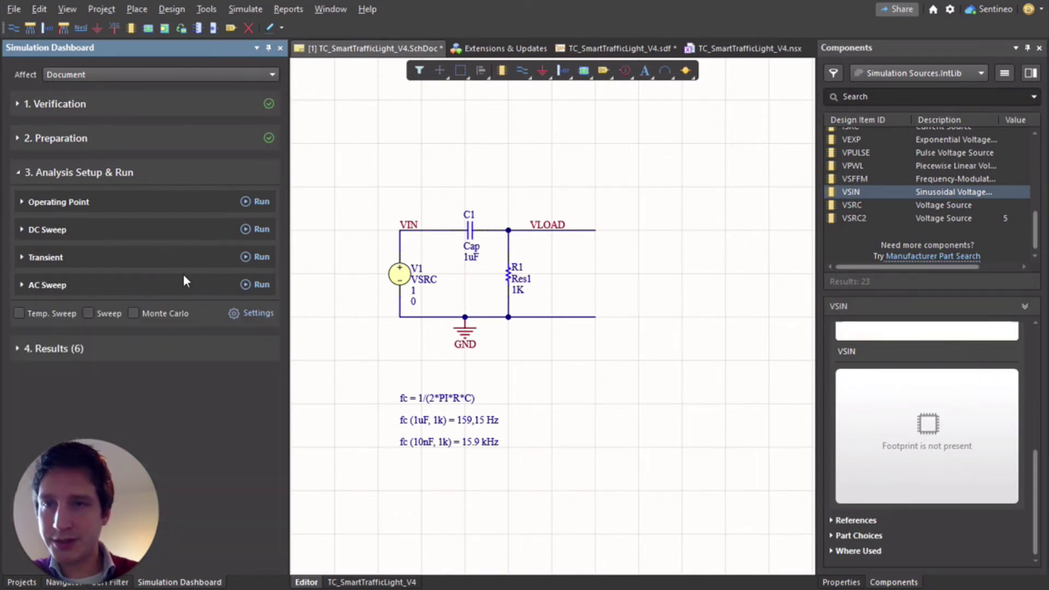
pyautogui.click(22, 284)
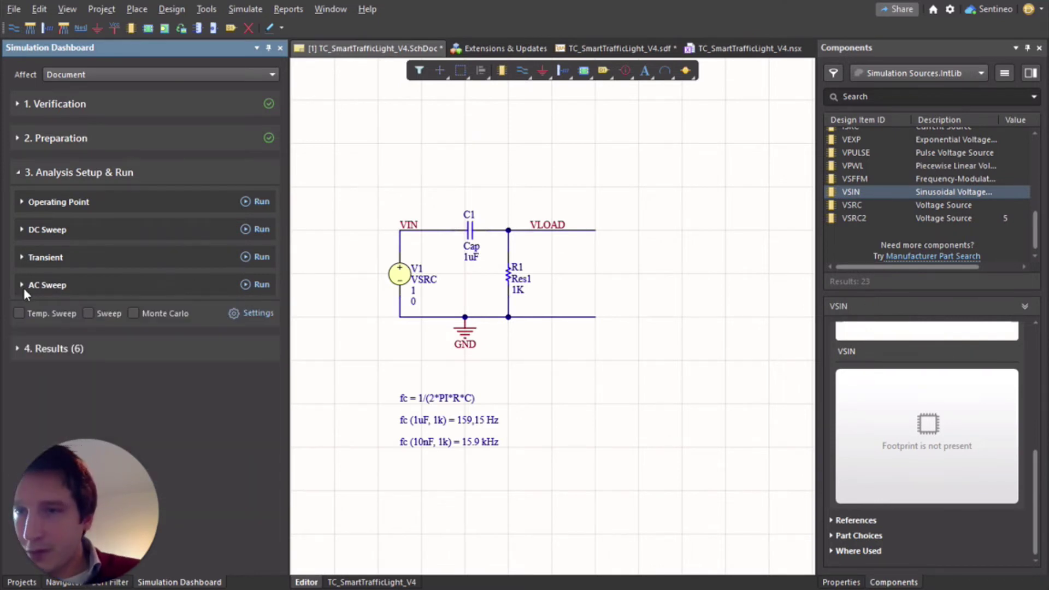
pyautogui.click(24, 287)
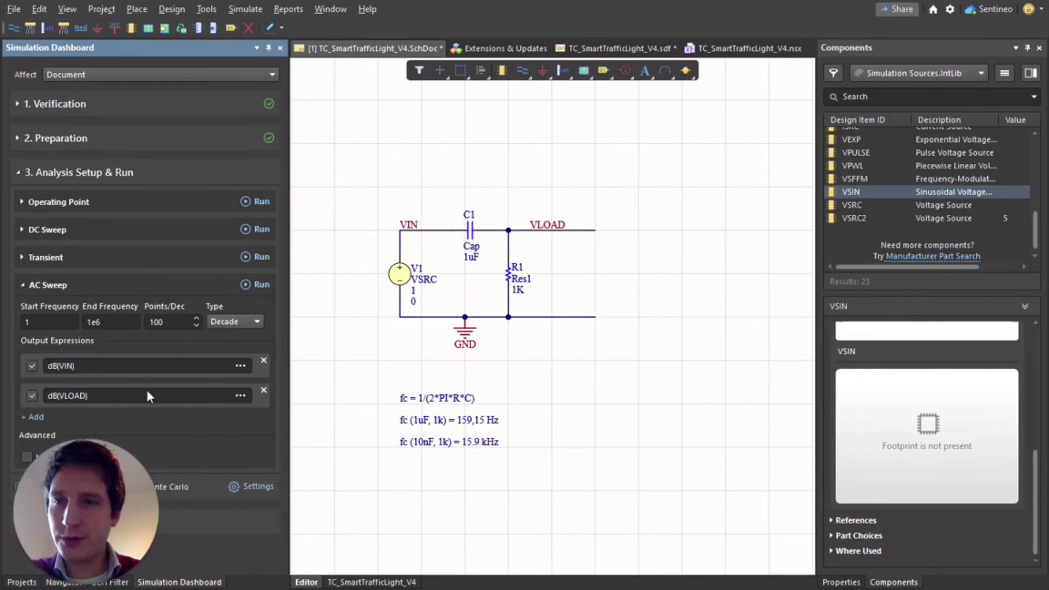
# Apply the Magnitude (dB) function to the VIN output expression.
pyautogui.click(239, 366)
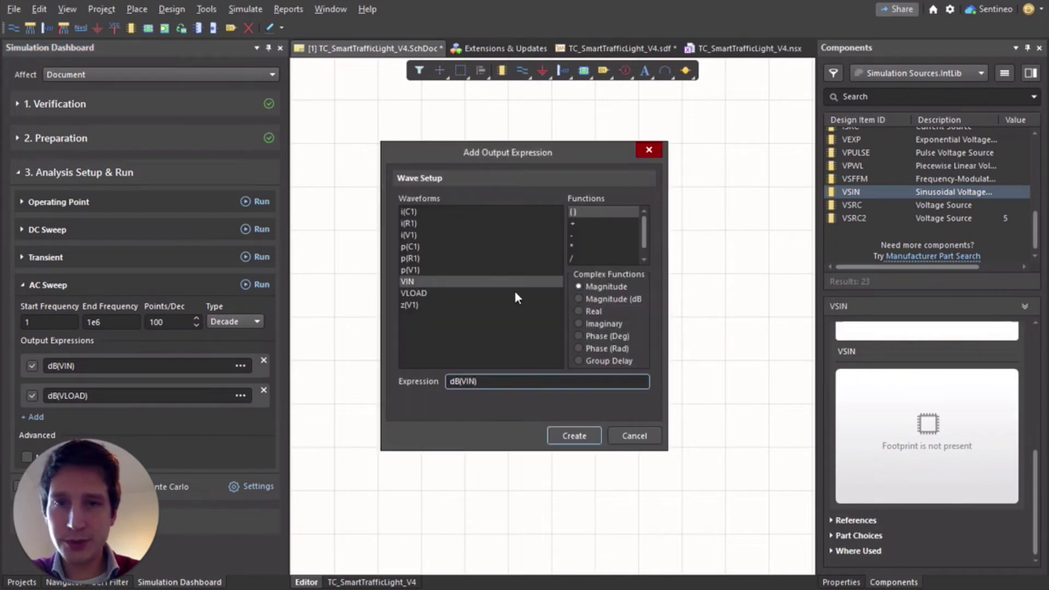
pyautogui.click(579, 299)
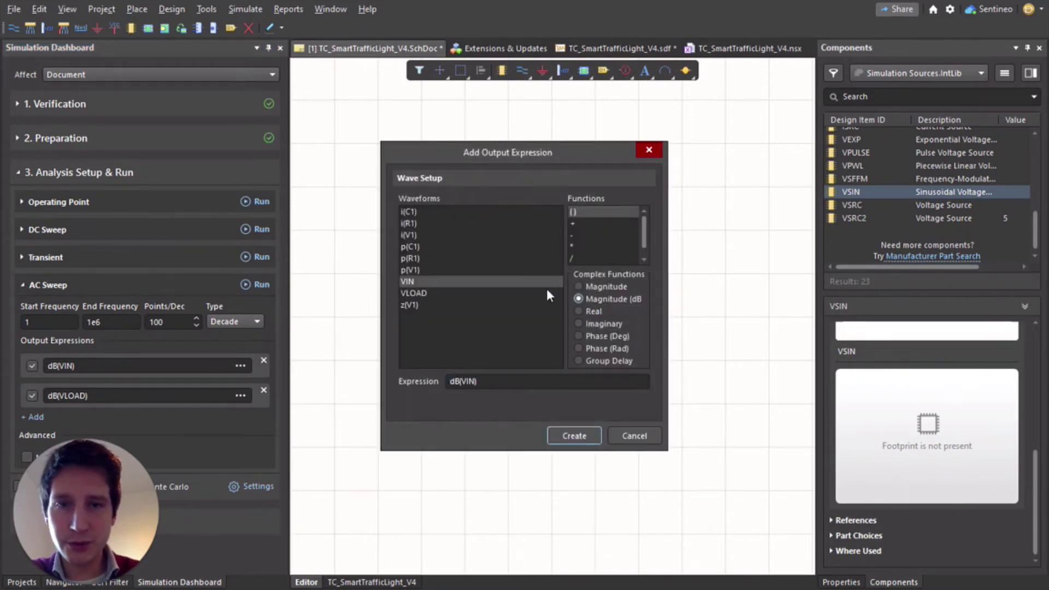
pyautogui.click(574, 435)
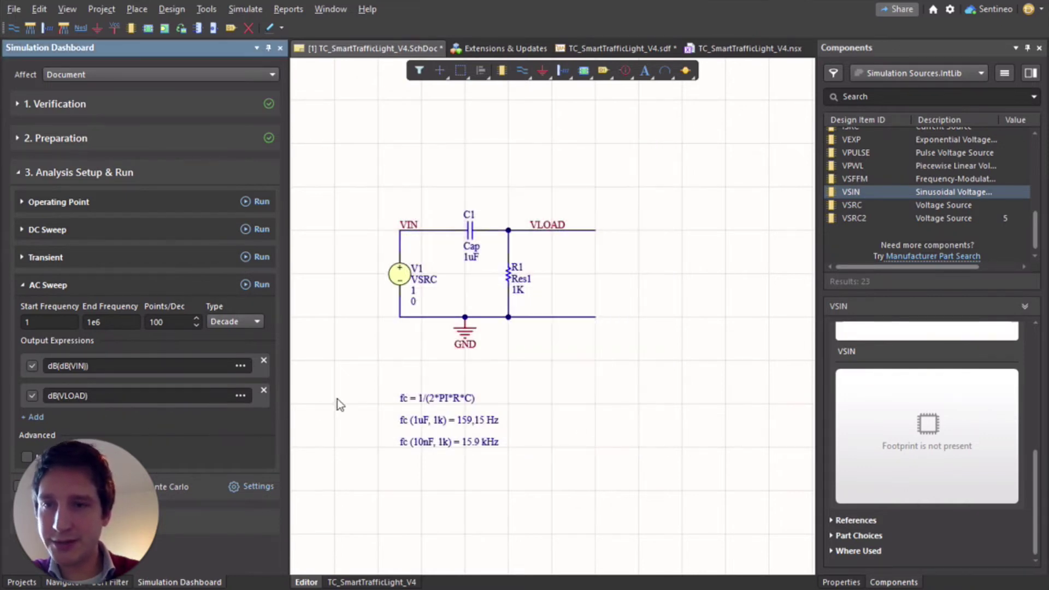
# Correct the doubled dB(dB(VIN)) output expression back to dB(VIN).
pyautogui.click(241, 366)
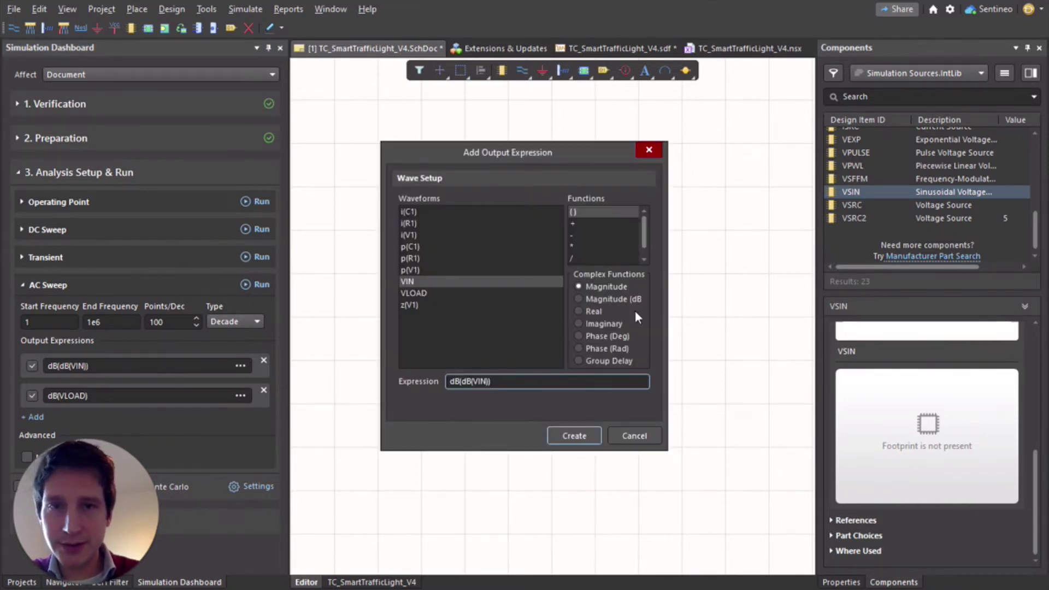
pyautogui.press('Home')
pyautogui.press('Delete')
pyautogui.press('Delete')
pyautogui.press('Delete')
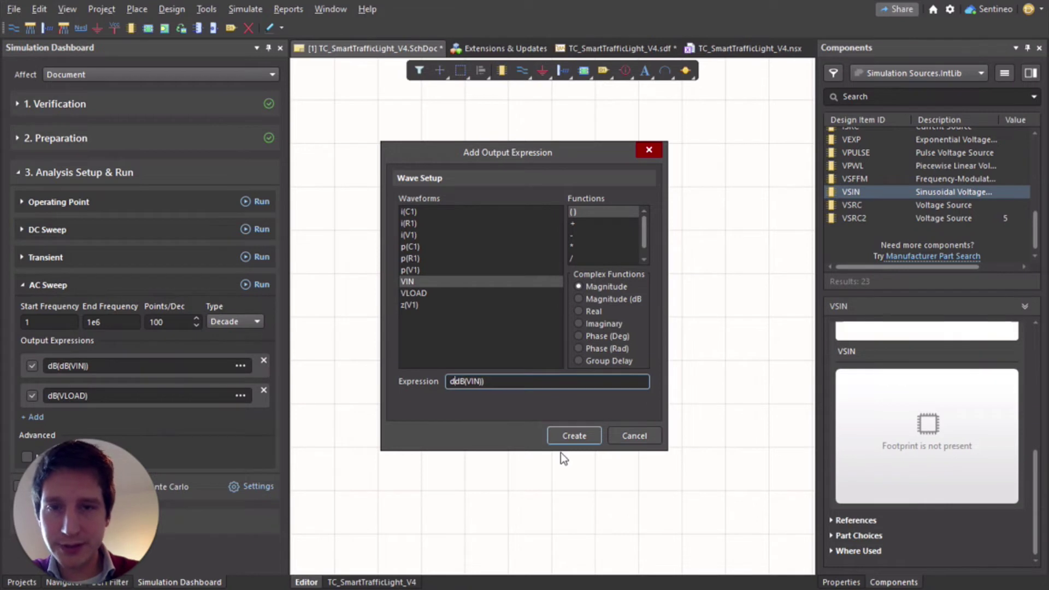
pyautogui.click(508, 381)
pyautogui.press('BackSpace')
pyautogui.click(567, 434)
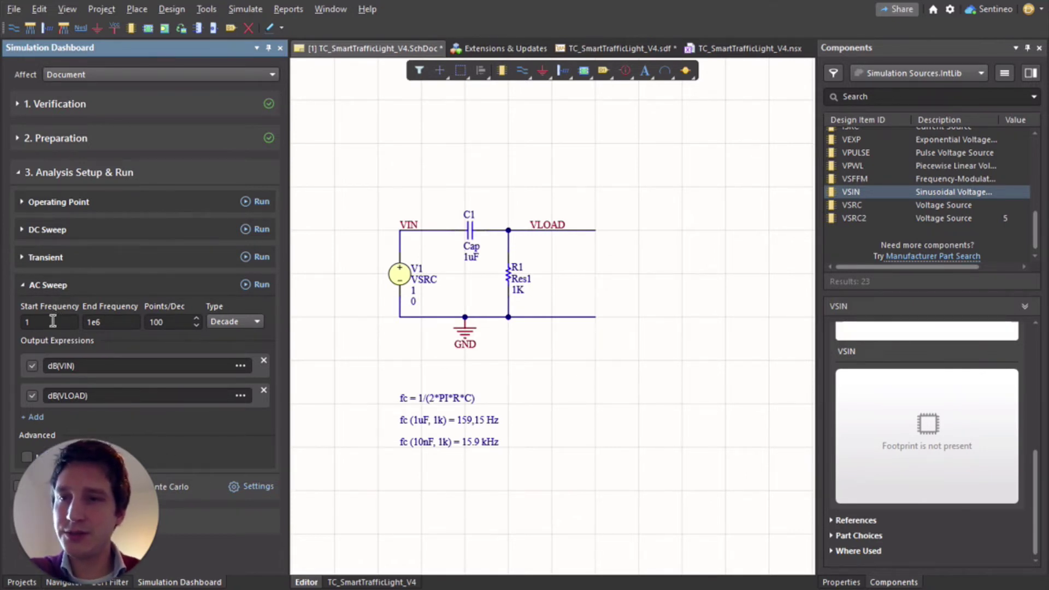
# Confirm end frequency 1e6 and 100 points per decade, then run the AC sweep.
pyautogui.click(107, 321)
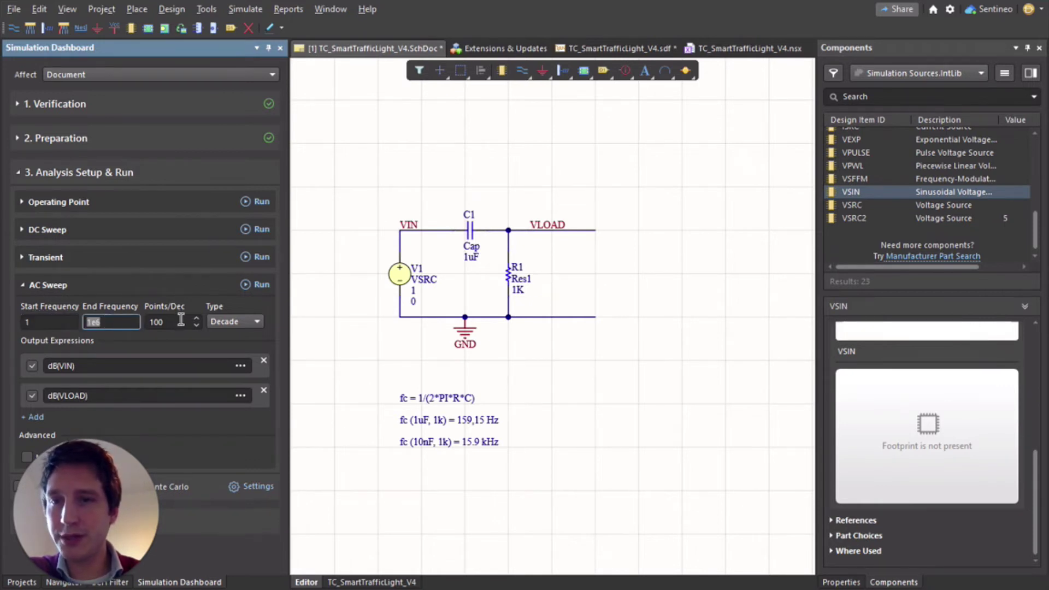
pyautogui.press('Tab')
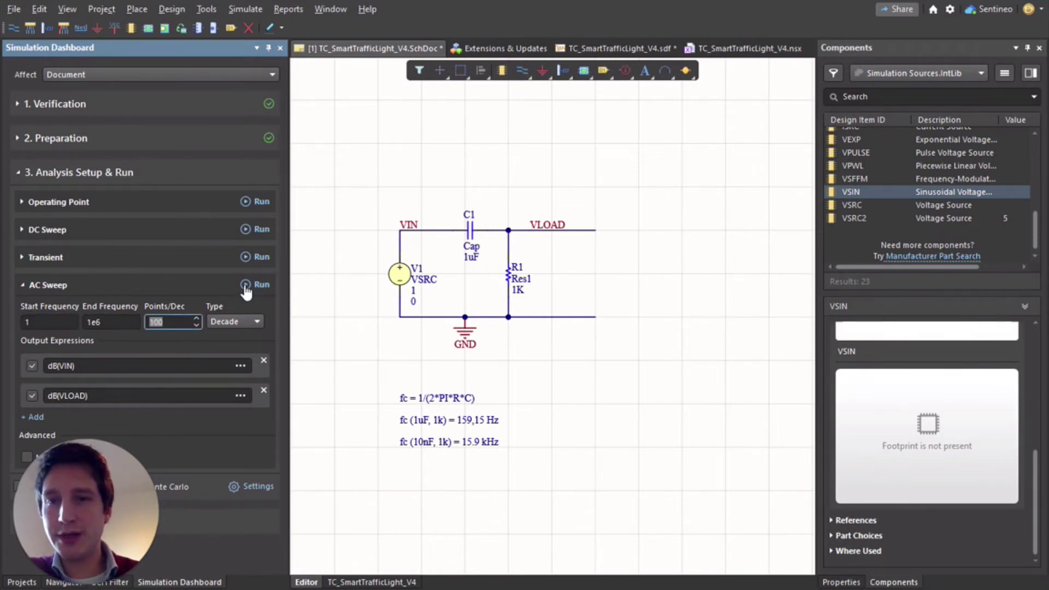
pyautogui.click(244, 286)
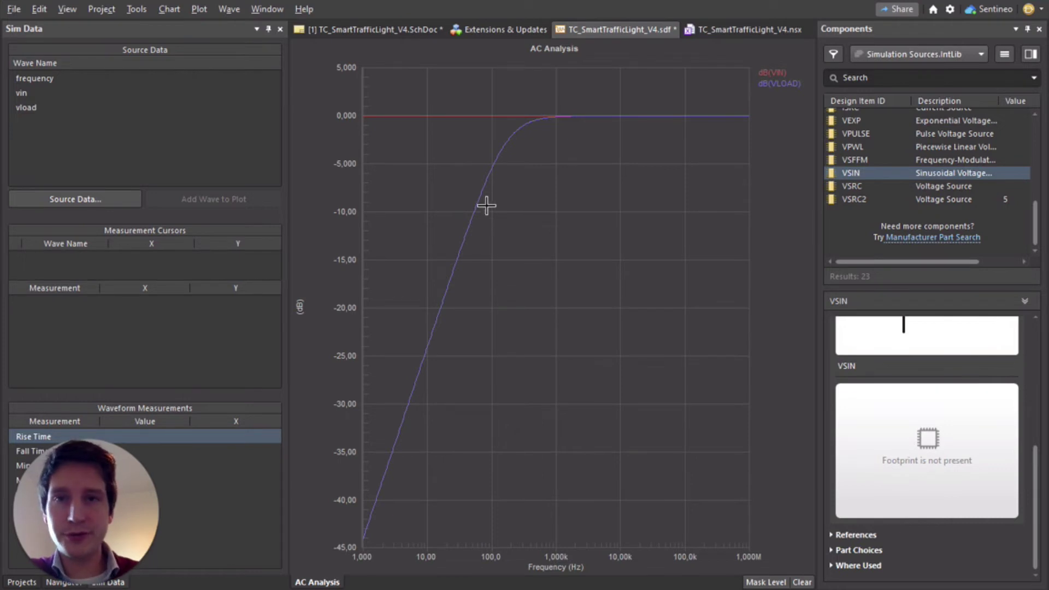
# Hide dB(VIN) and measure -3.06 dB at 157.3 Hz with Cursor A on dB(VLOAD).
pyautogui.click(785, 85)
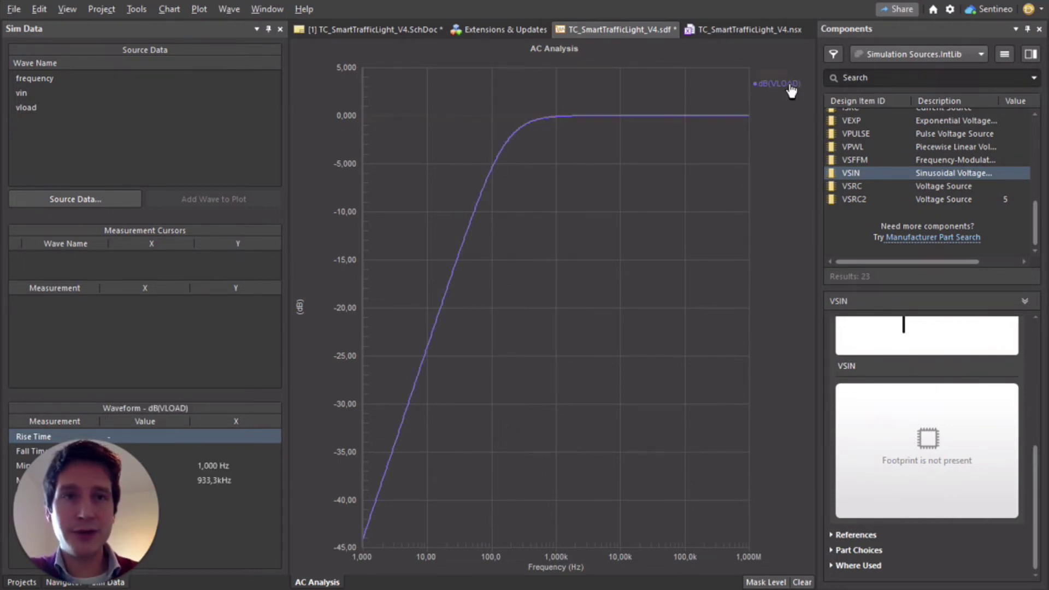
pyautogui.click(202, 10)
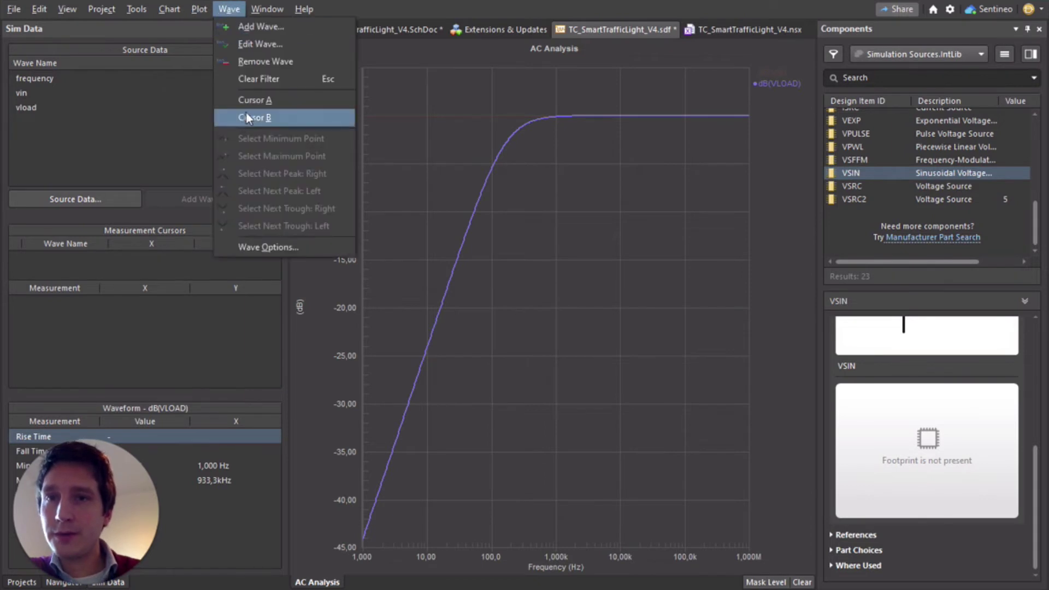
pyautogui.click(252, 98)
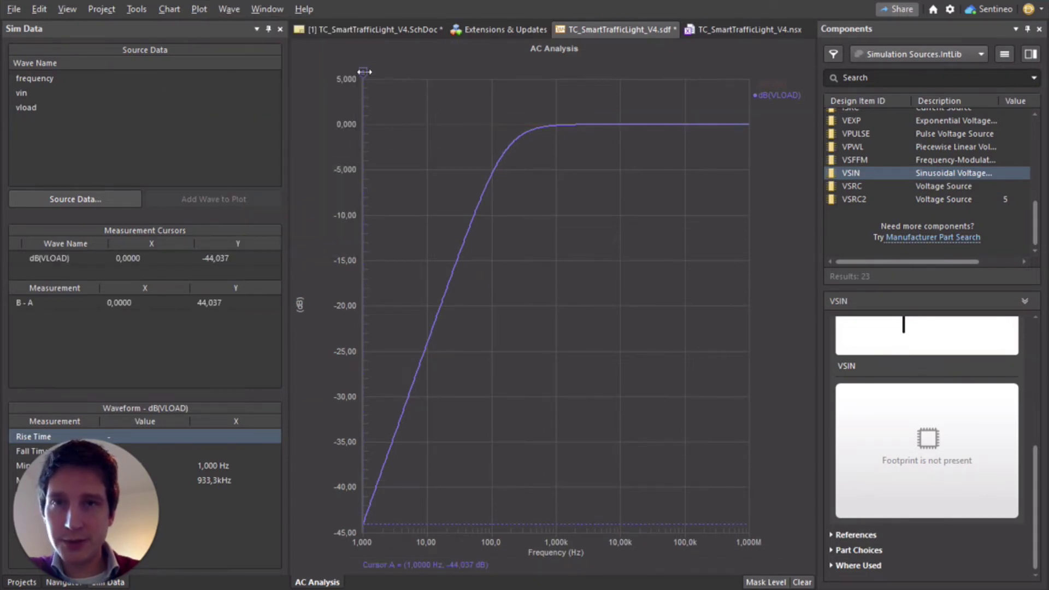
pyautogui.moveTo(364, 72); pyautogui.dragTo(498, 74)
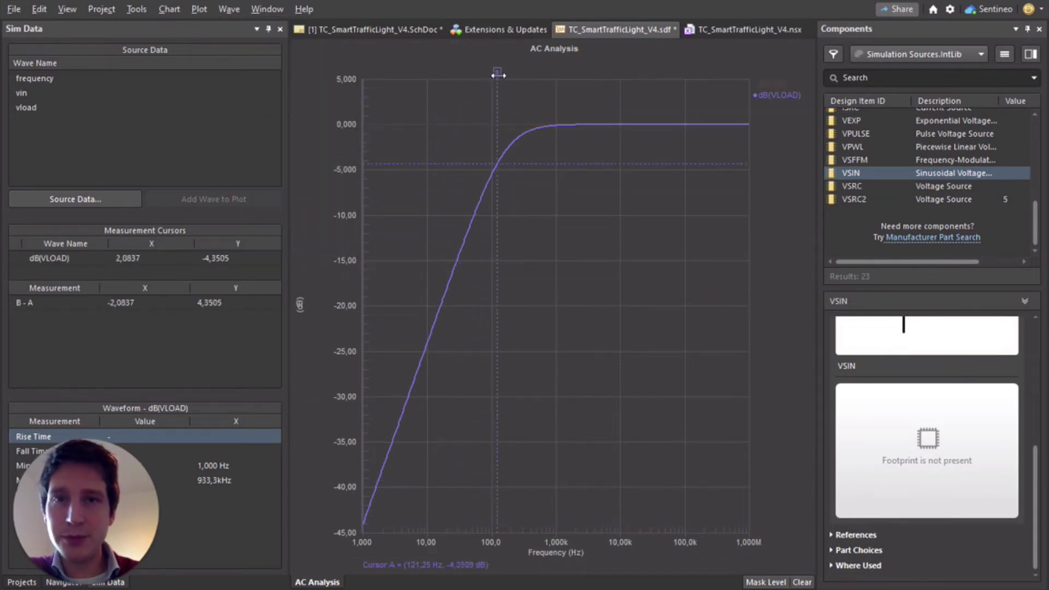
pyautogui.moveTo(499, 74); pyautogui.dragTo(505, 74)
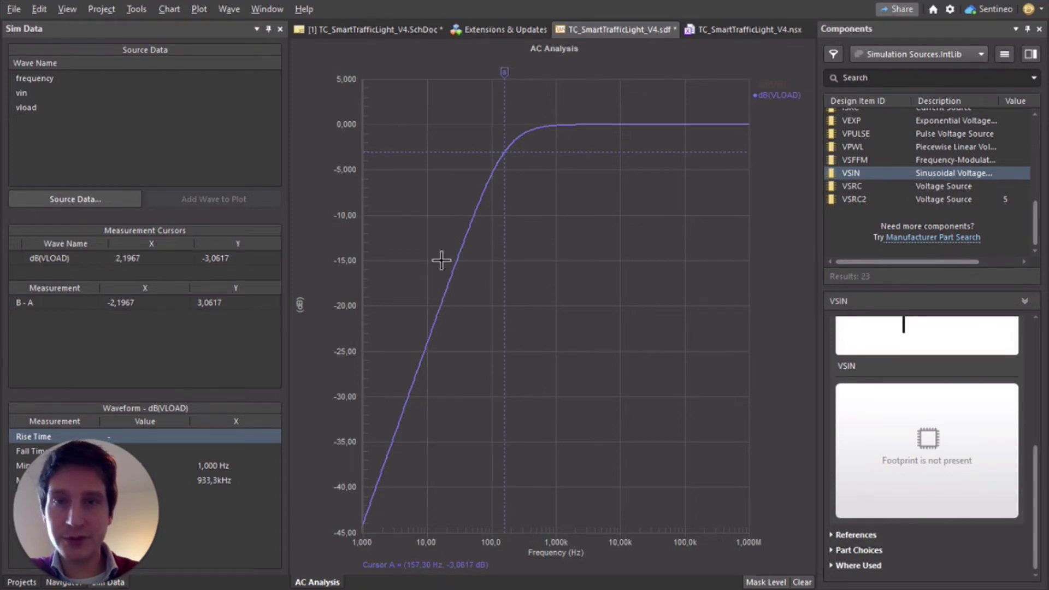
pyautogui.click(393, 30)
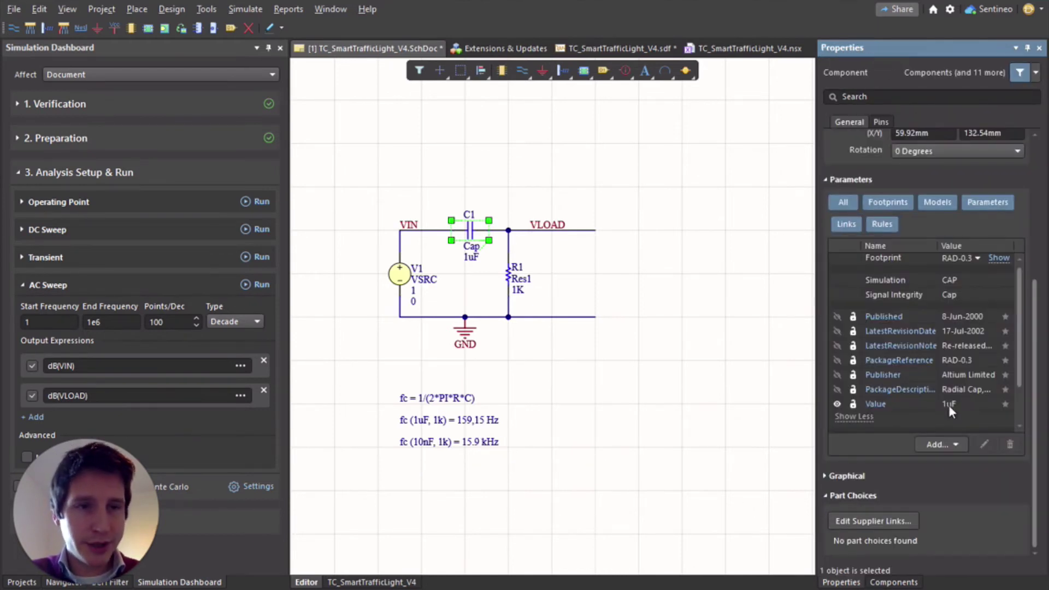
# Change C1's value from 1uF to 10nF and update the simulation verification.
pyautogui.click(948, 405)
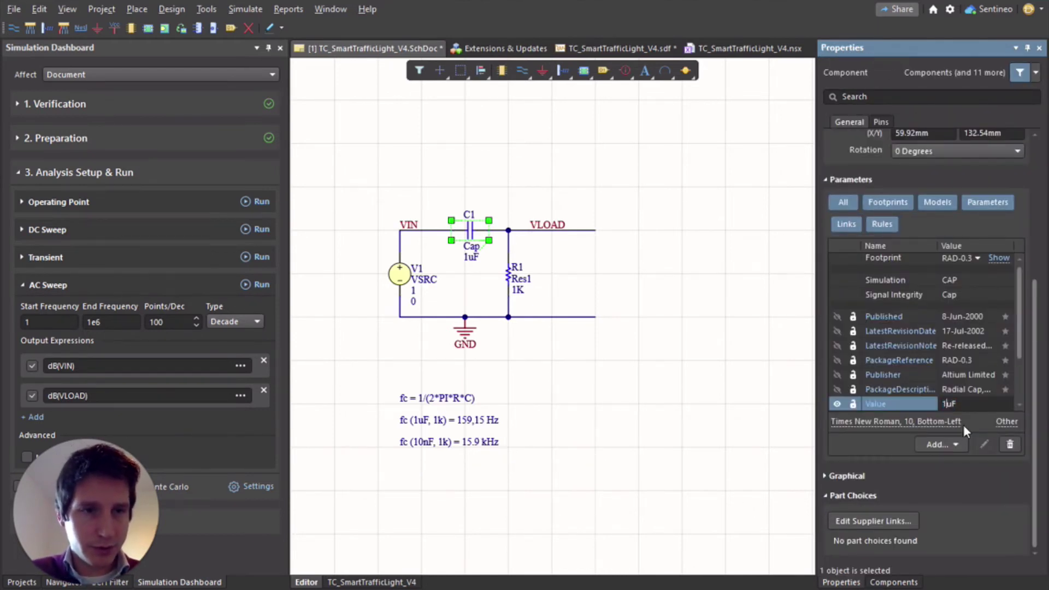
pyautogui.press('Delete')
pyautogui.write('0n')
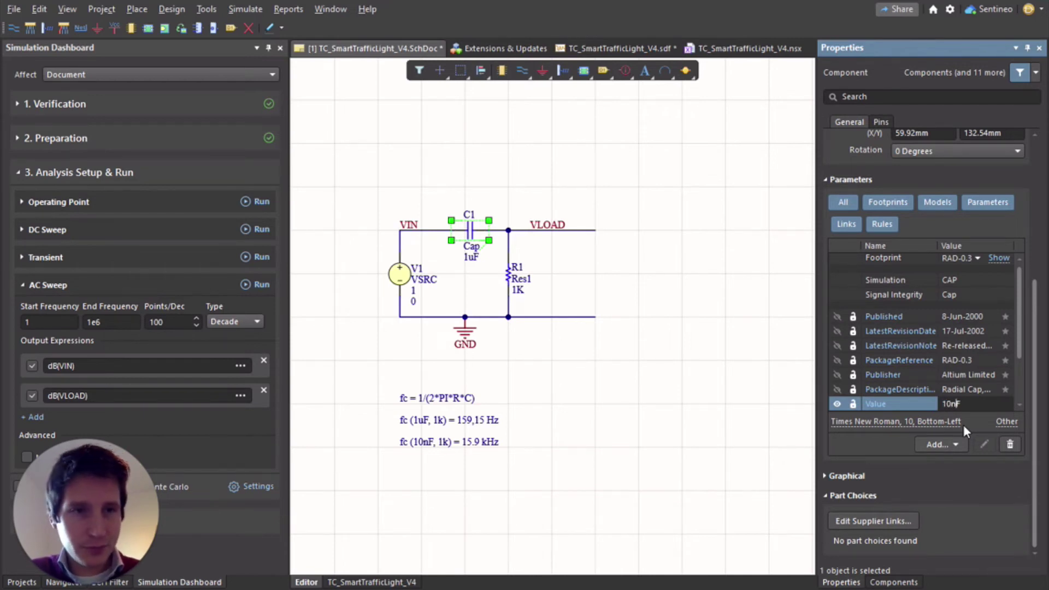
pyautogui.press('Return')
pyautogui.click(592, 357)
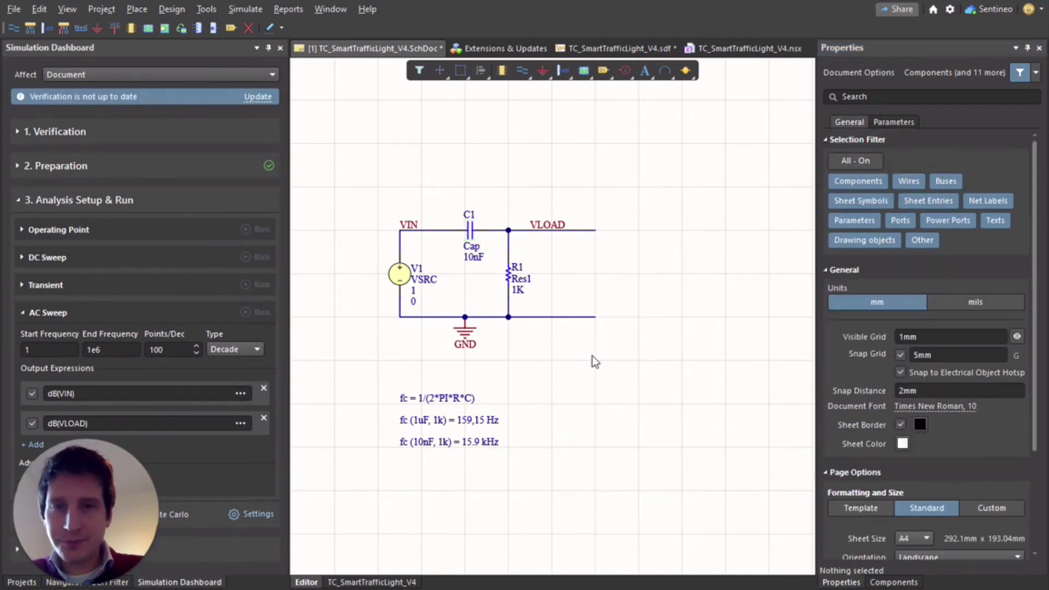
pyautogui.click(257, 97)
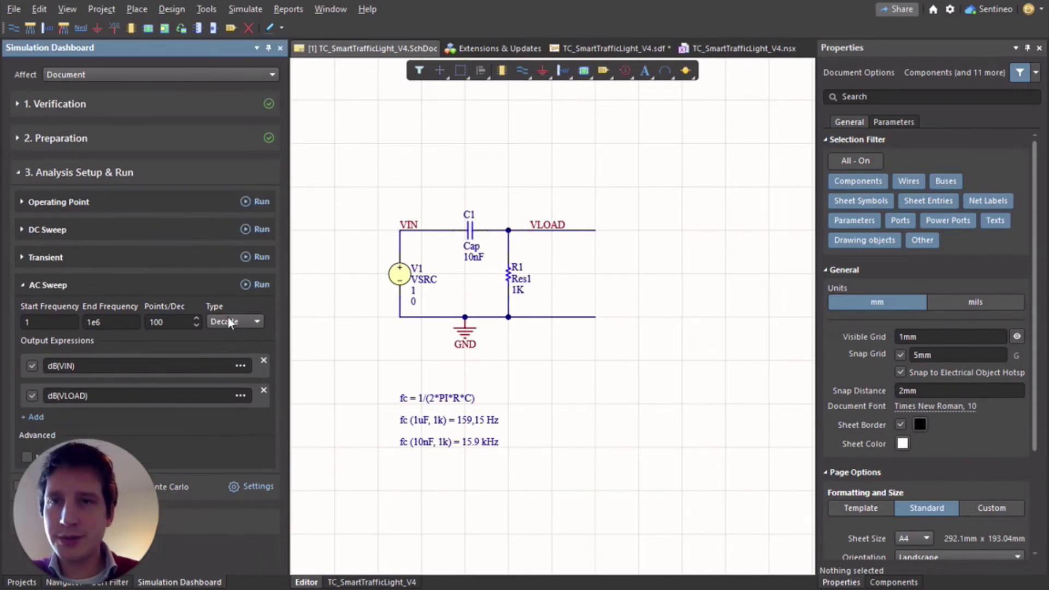
# Rerun the AC sweep and measure about -2.9 dB at 16.3 kHz with Cursor A on dB(VLOAD).
pyautogui.click(246, 286)
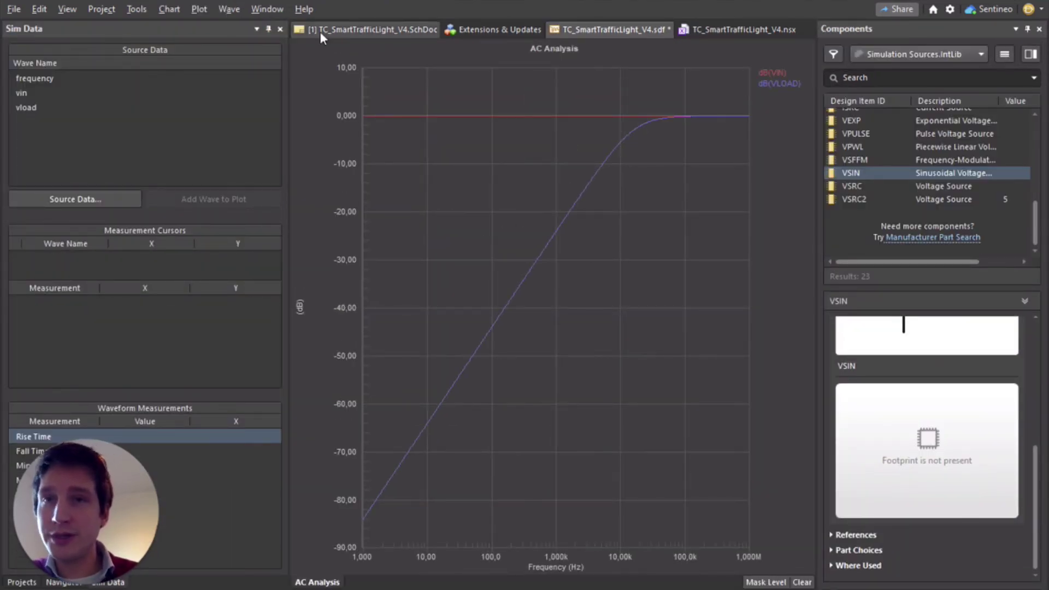
pyautogui.click(784, 83)
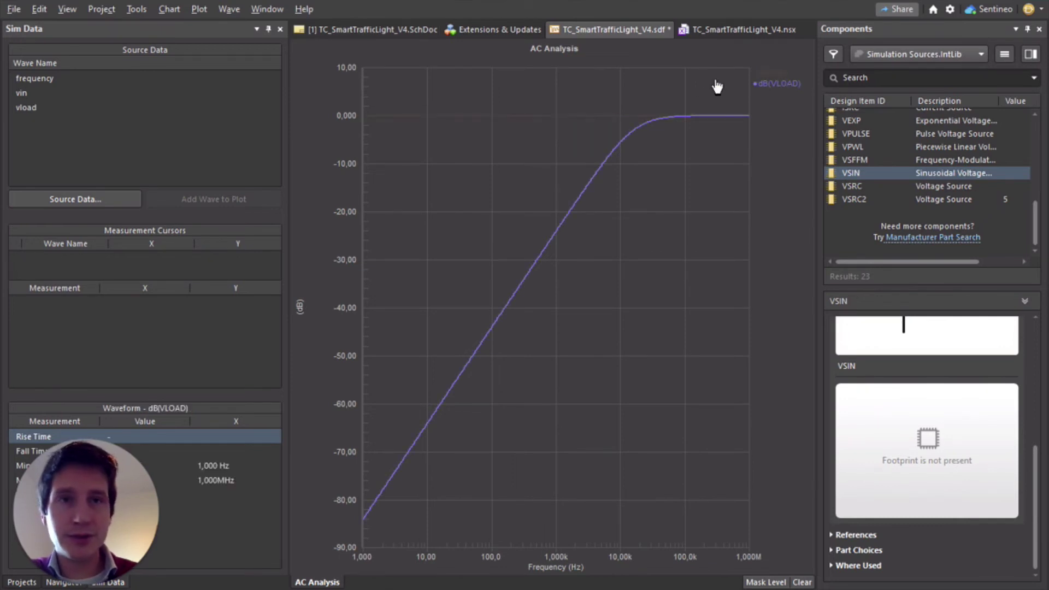
pyautogui.click(200, 10)
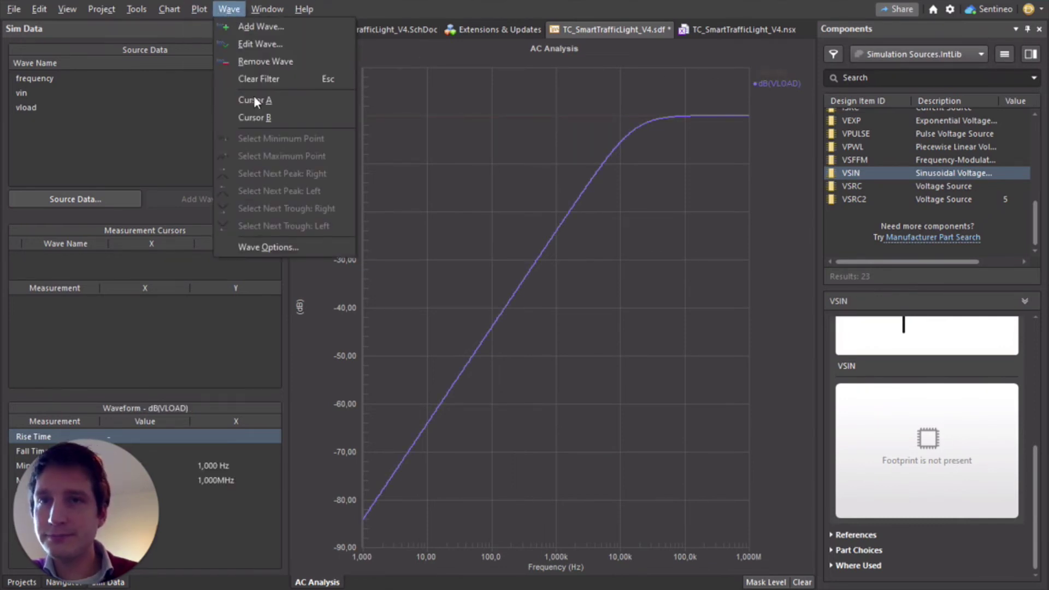
pyautogui.click(254, 101)
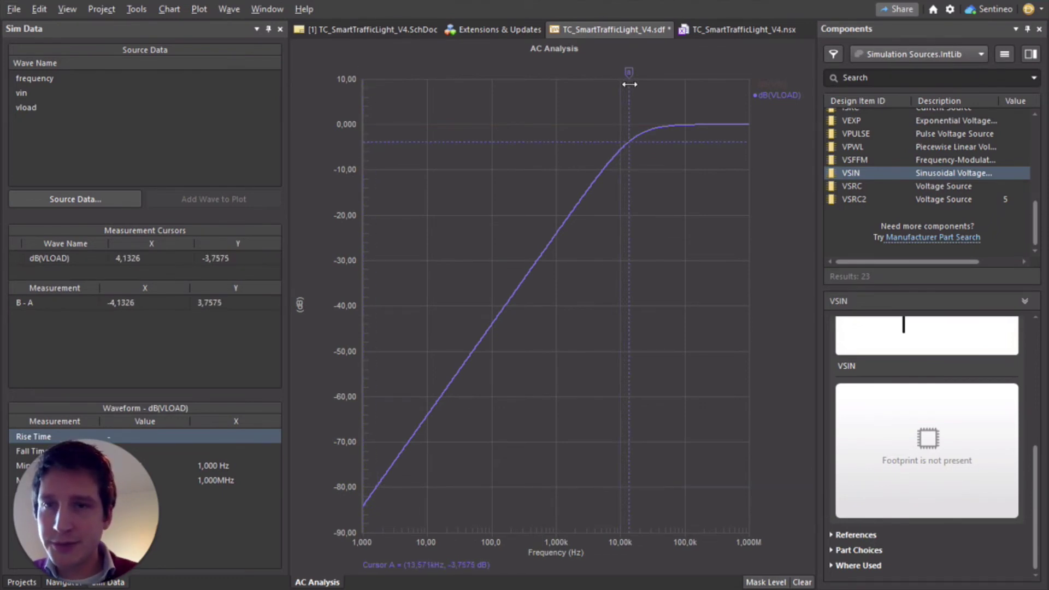
pyautogui.moveTo(628, 84); pyautogui.dragTo(631, 82)
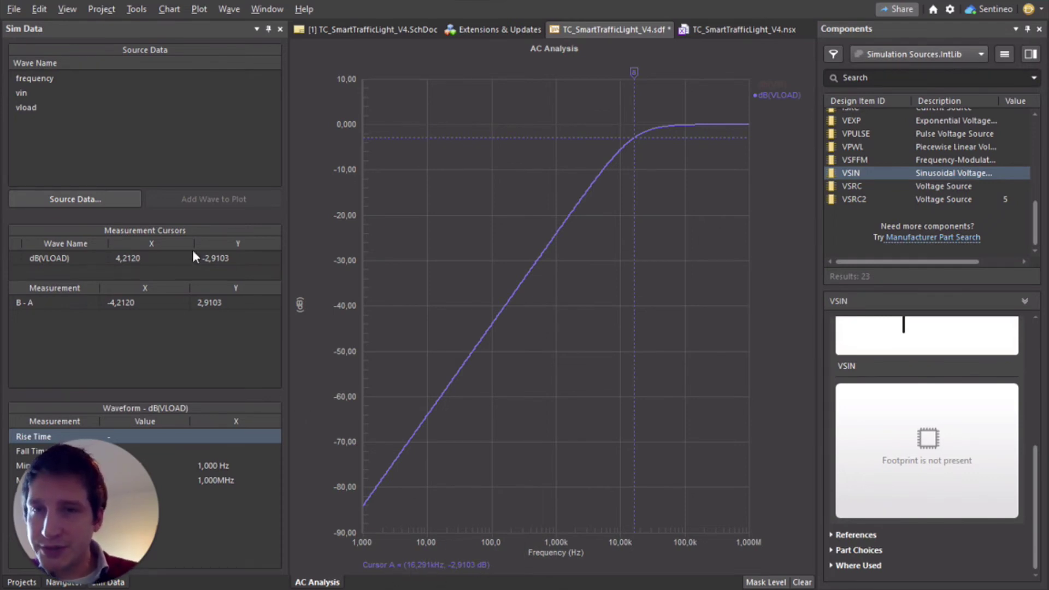
pyautogui.click(383, 29)
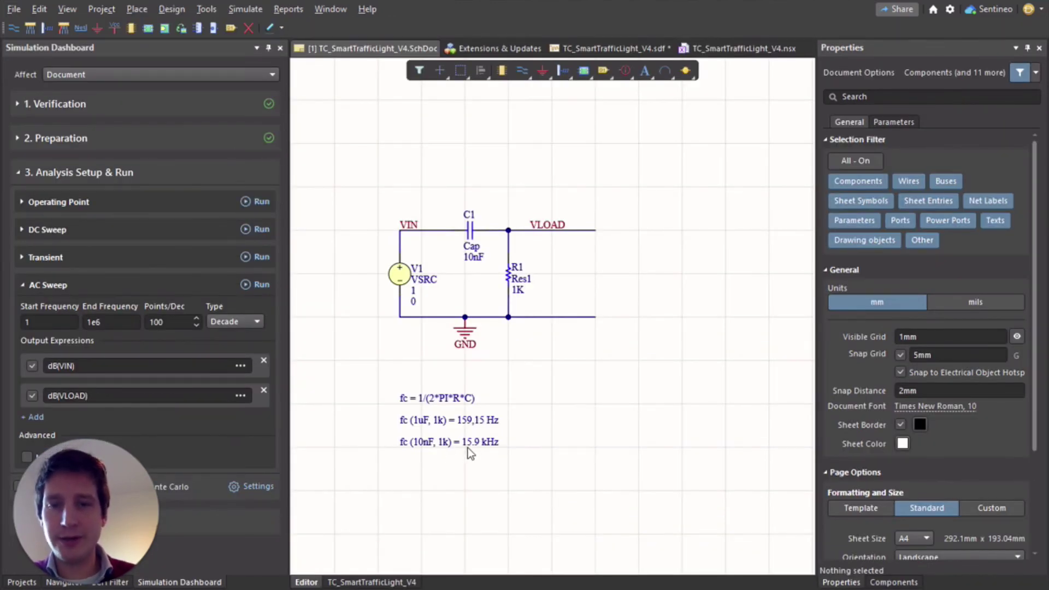
# Cut resistor R1 and paste it, rotated horizontal, above the circuit.
pyautogui.click(509, 278)
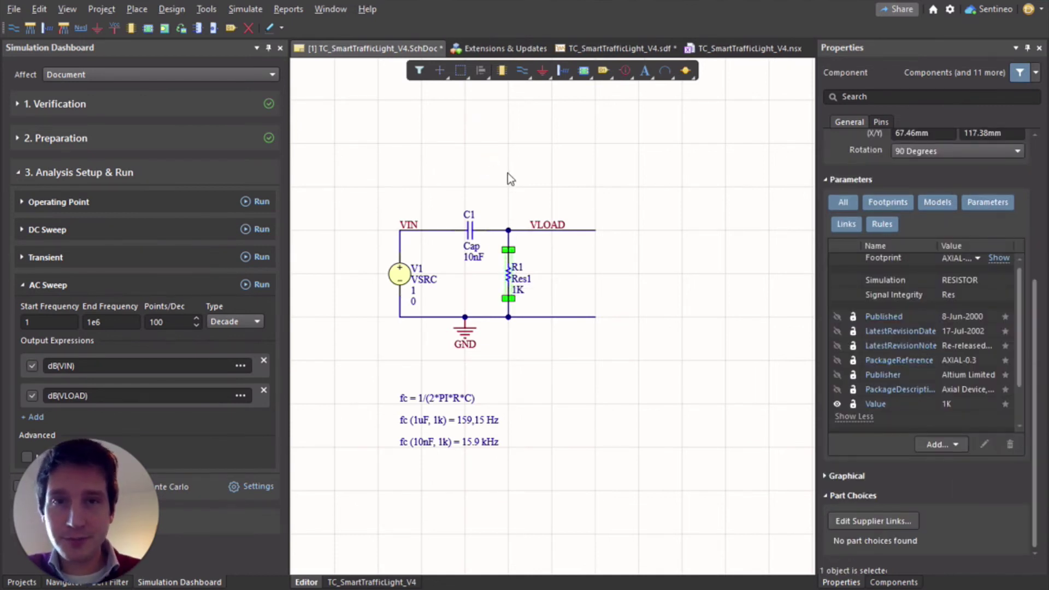
pyautogui.press('Delete')
pyautogui.hotkey('ctrl', 'v')
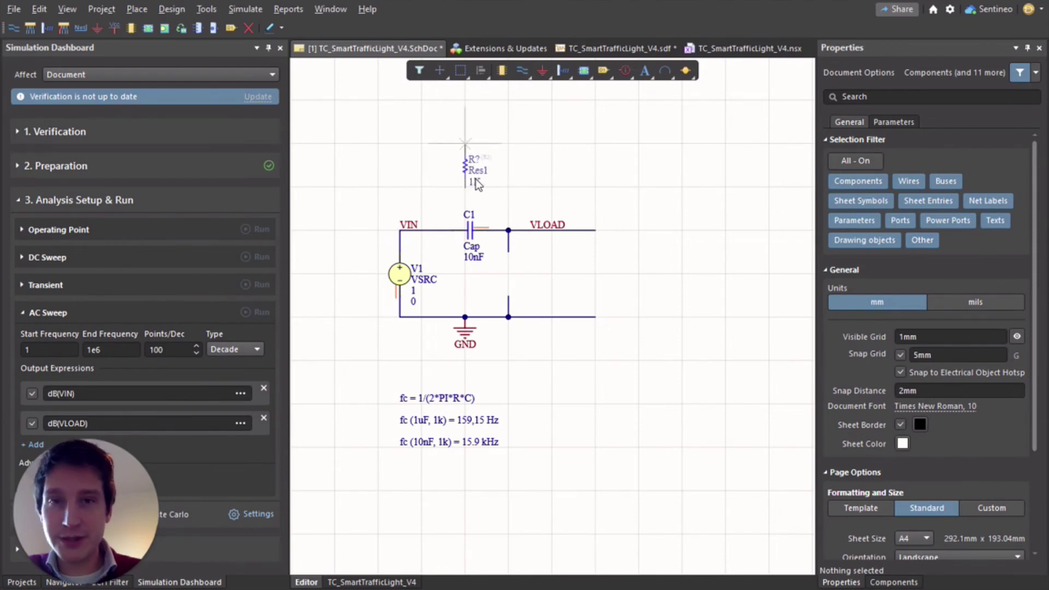
pyautogui.press('space')
pyautogui.click(455, 185)
# Move capacitor C1 to a vertical spot between VLOAD and GND.
pyautogui.click(470, 233)
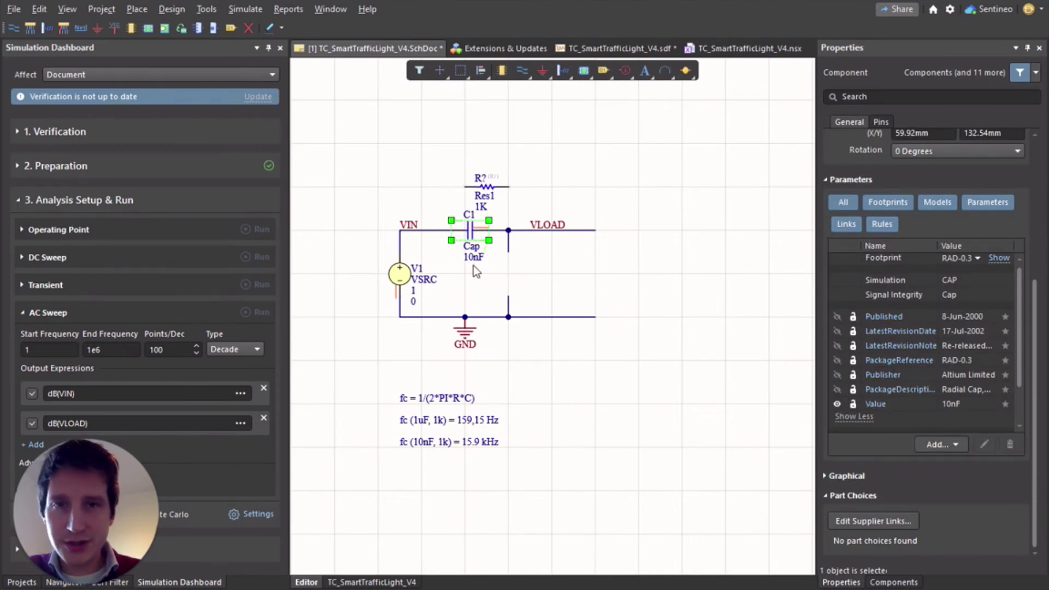
pyautogui.press('Delete')
pyautogui.hotkey('ctrl', 'v')
pyautogui.click(501, 263)
# Place the 1K resistor in the top wire gap between VIN and VLOAD.
pyautogui.click(488, 189)
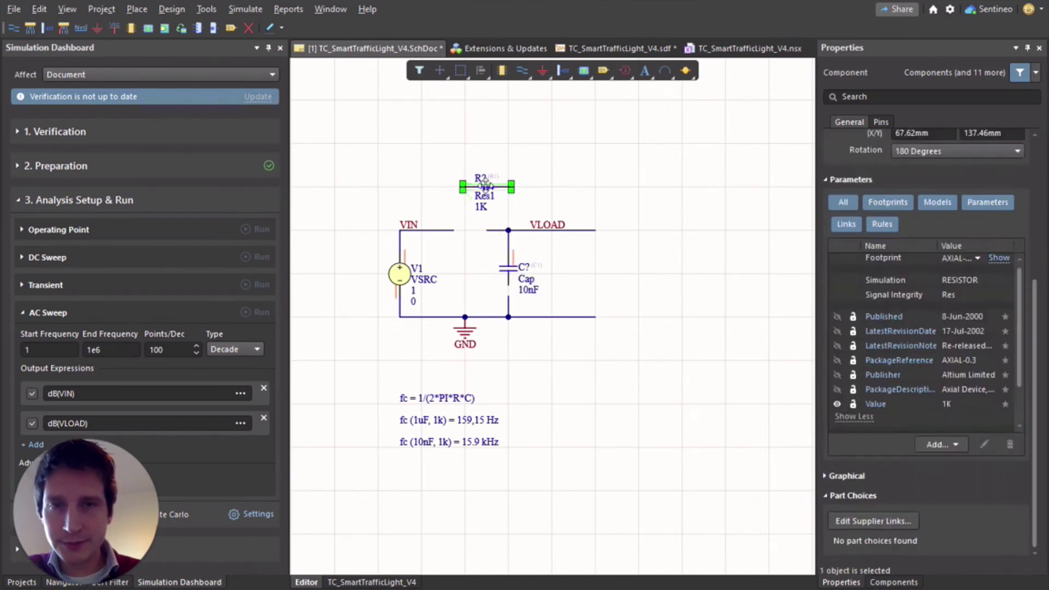
pyautogui.moveTo(482, 205); pyautogui.dragTo(464, 232)
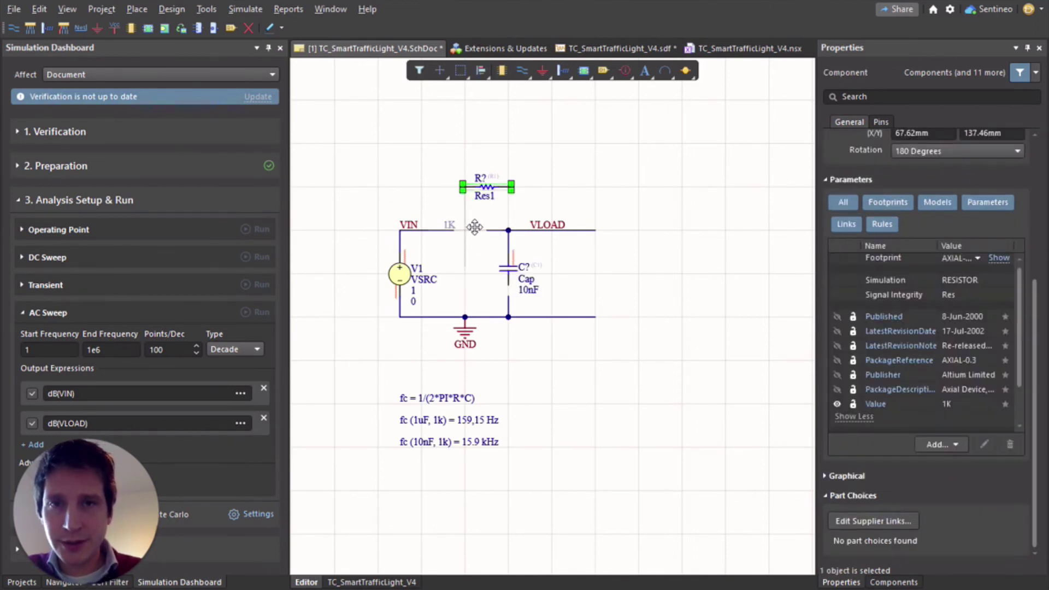
pyautogui.moveTo(464, 233); pyautogui.dragTo(485, 233)
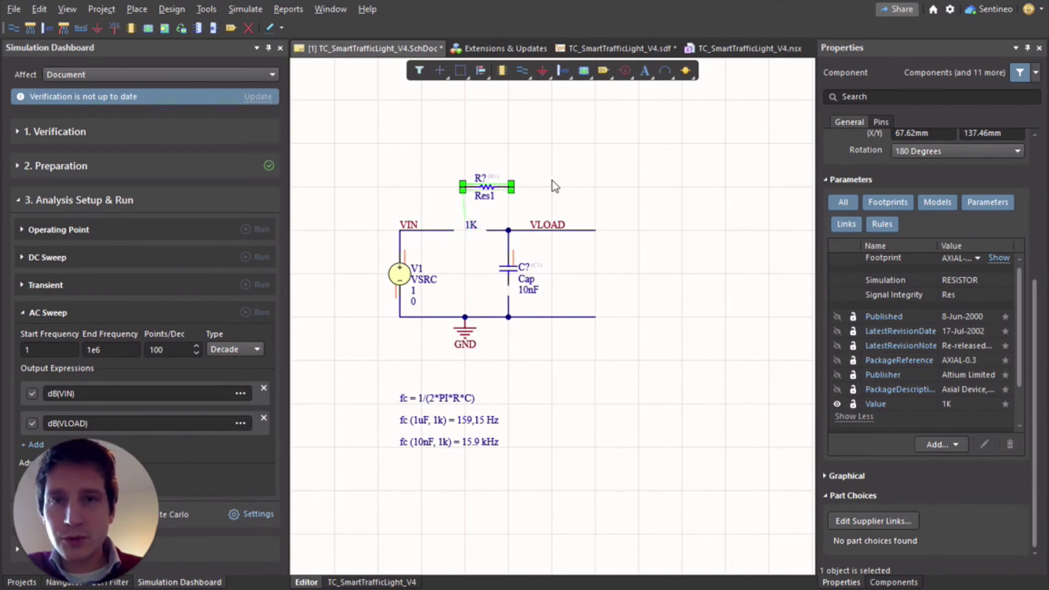
pyautogui.hotkey('ctrl', 'z')
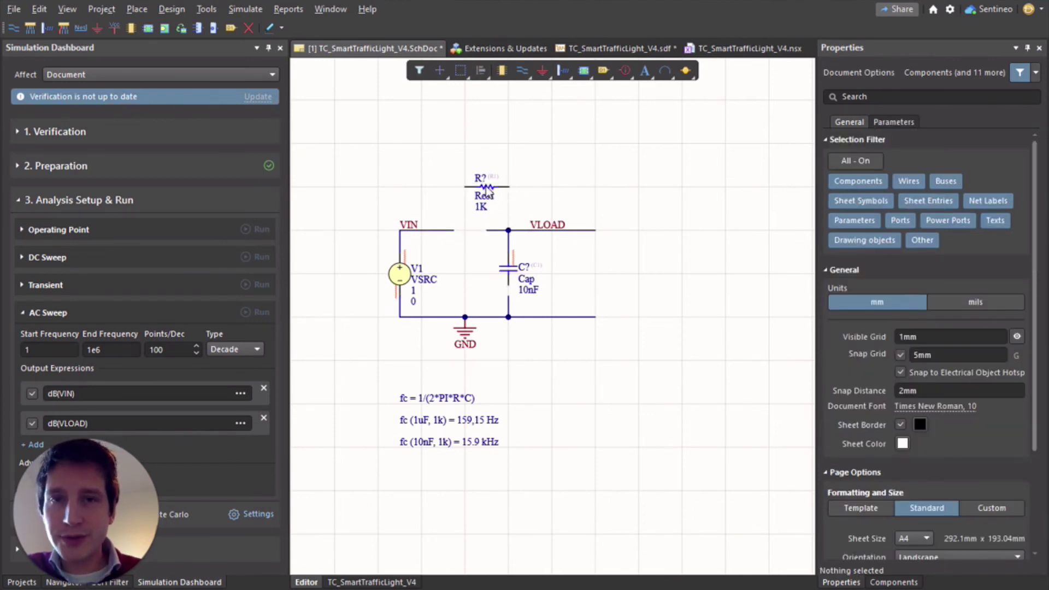
pyautogui.click(488, 189)
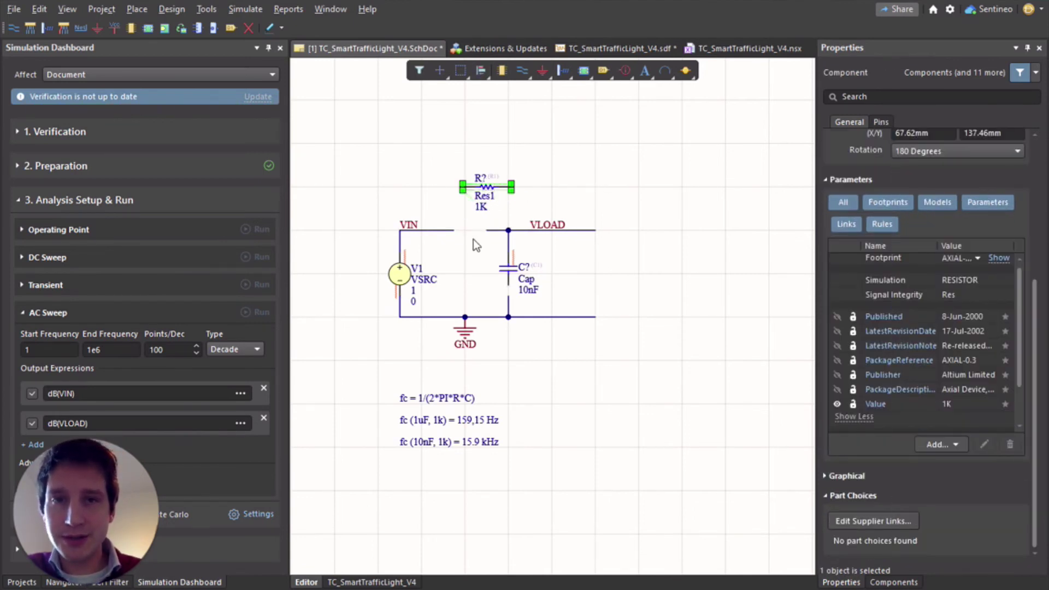
pyautogui.moveTo(488, 187)
pyautogui.mouseDown()
pyautogui.moveTo(477, 263)
pyautogui.moveTo(464, 272)
pyautogui.mouseUp()
pyautogui.click(518, 278)
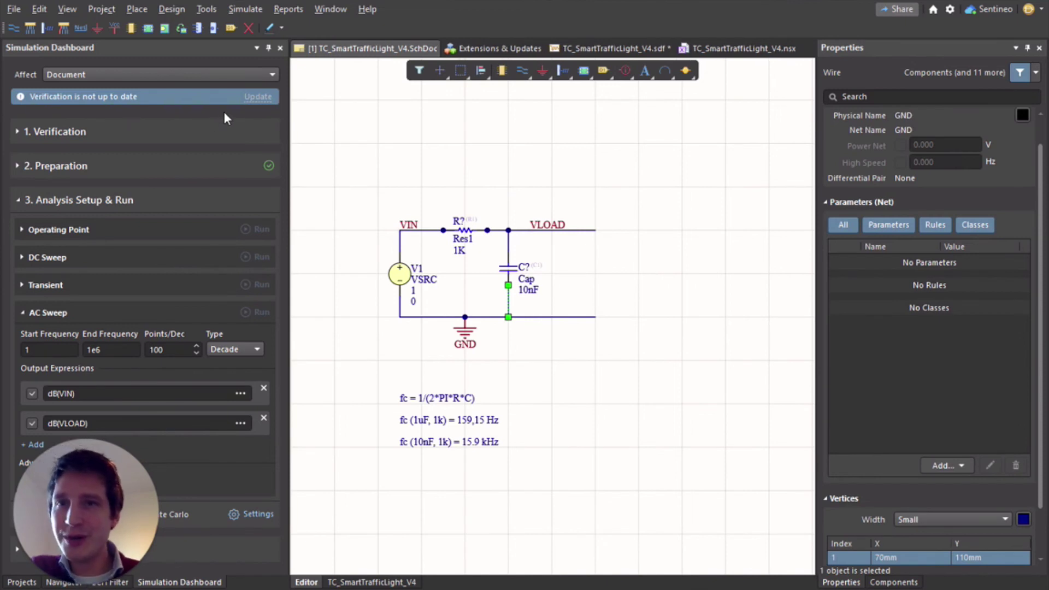
# Rerun the low-pass AC sweep and select the dB(VLOAD) curve.
pyautogui.click(256, 97)
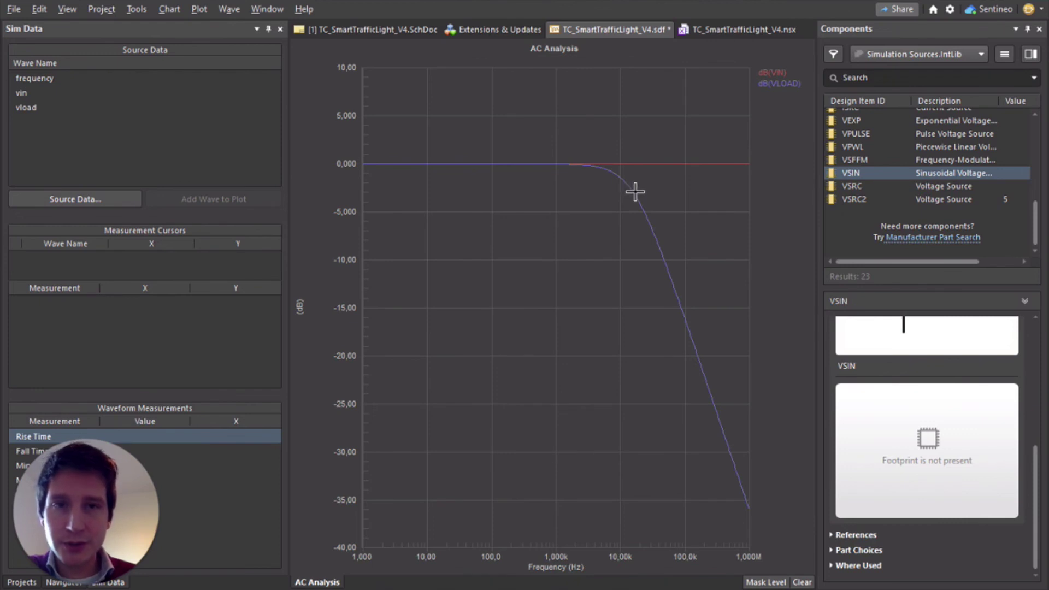
pyautogui.click(779, 84)
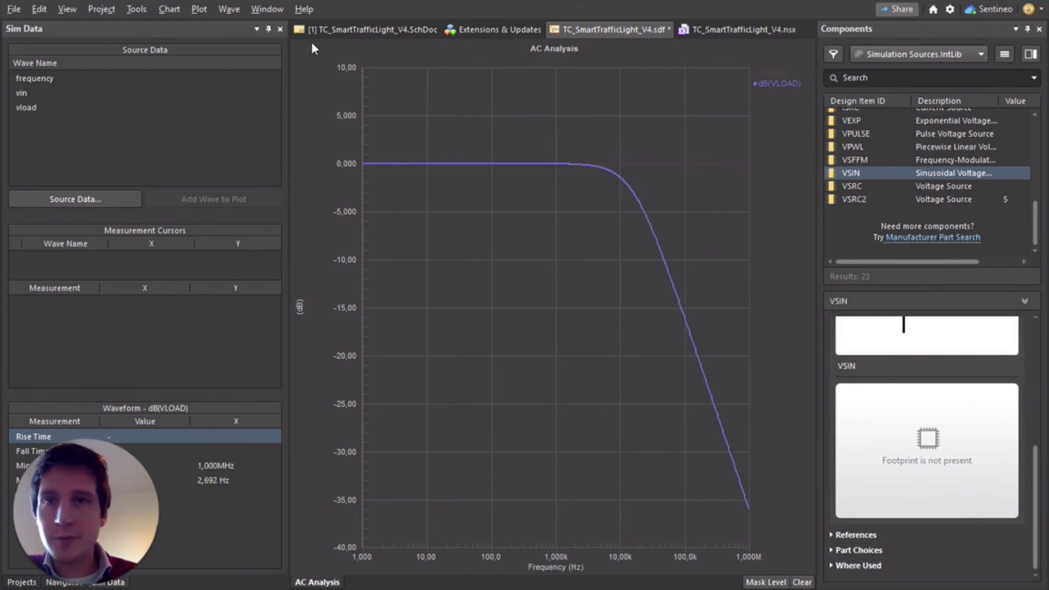
# Place Cursor A at about -3.23 dB near 16.7 kHz, then return to the schematic.
pyautogui.click(210, 7)
pyautogui.moveTo(229, 9)
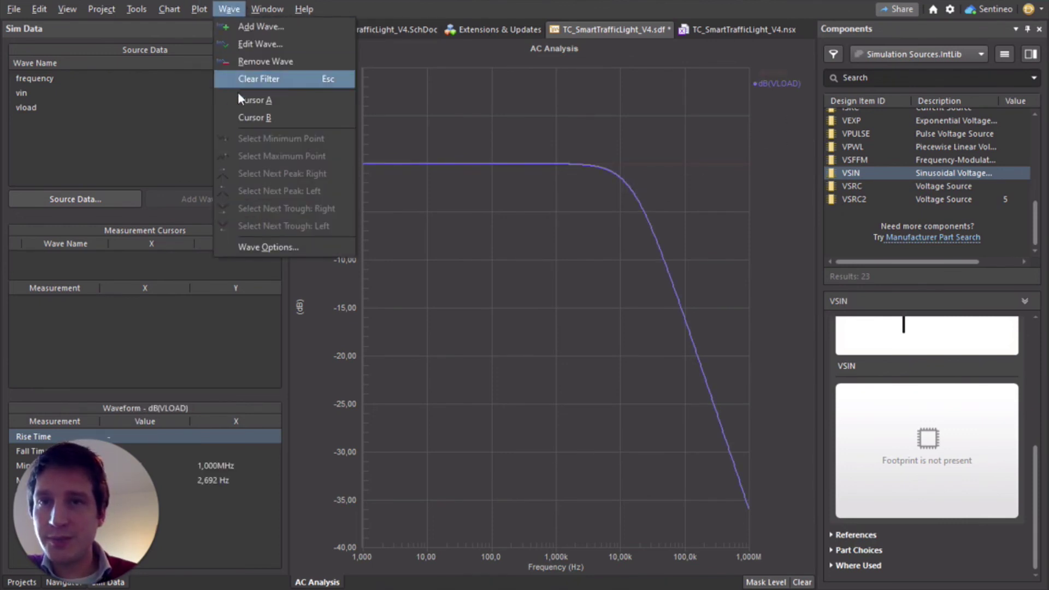
pyautogui.click(240, 98)
pyautogui.moveTo(364, 81); pyautogui.dragTo(634, 99)
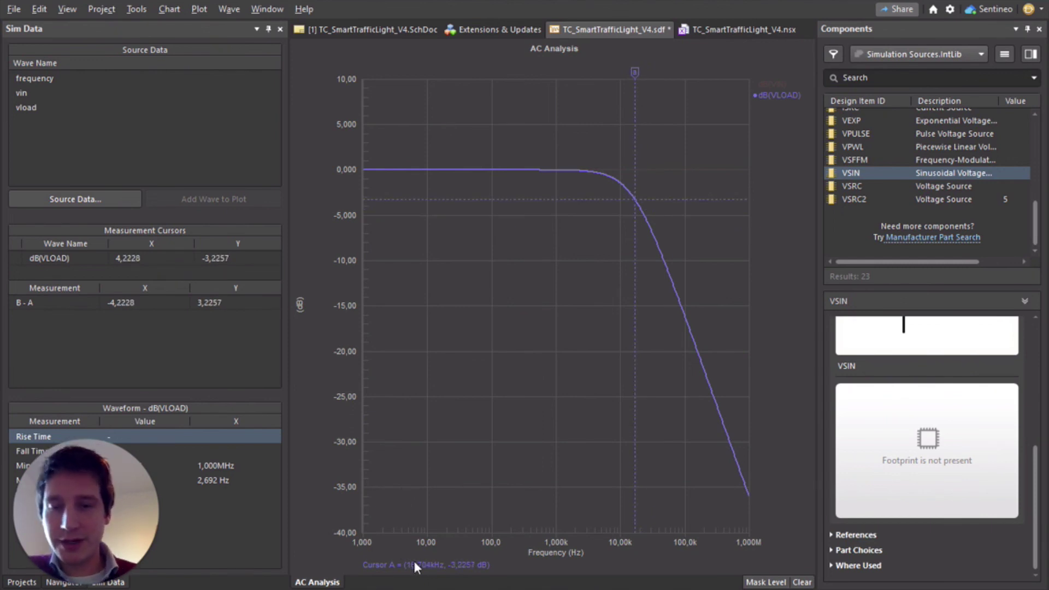
pyautogui.click(372, 28)
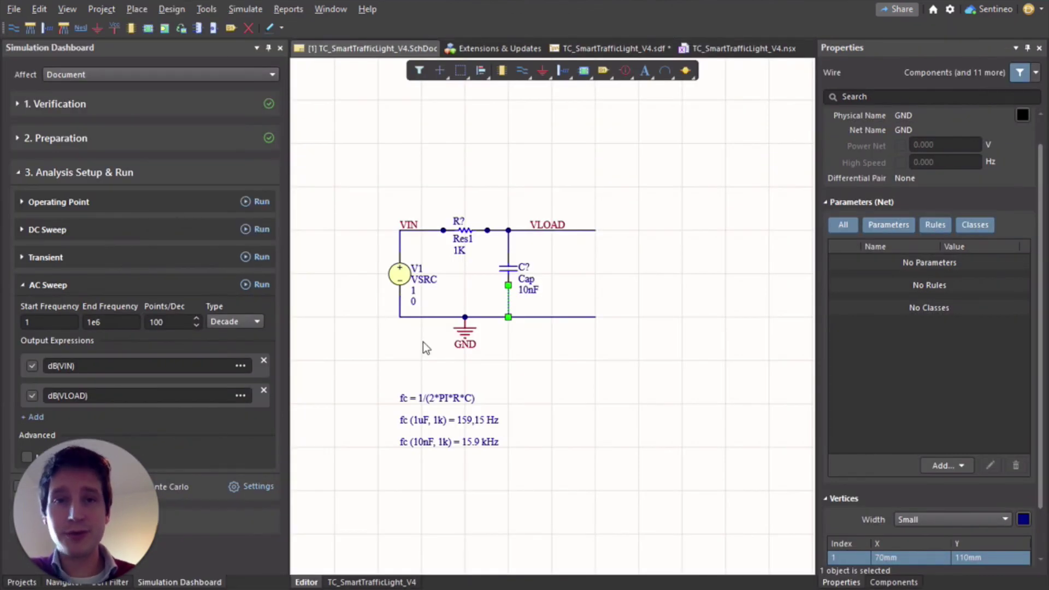
pyautogui.click(619, 379)
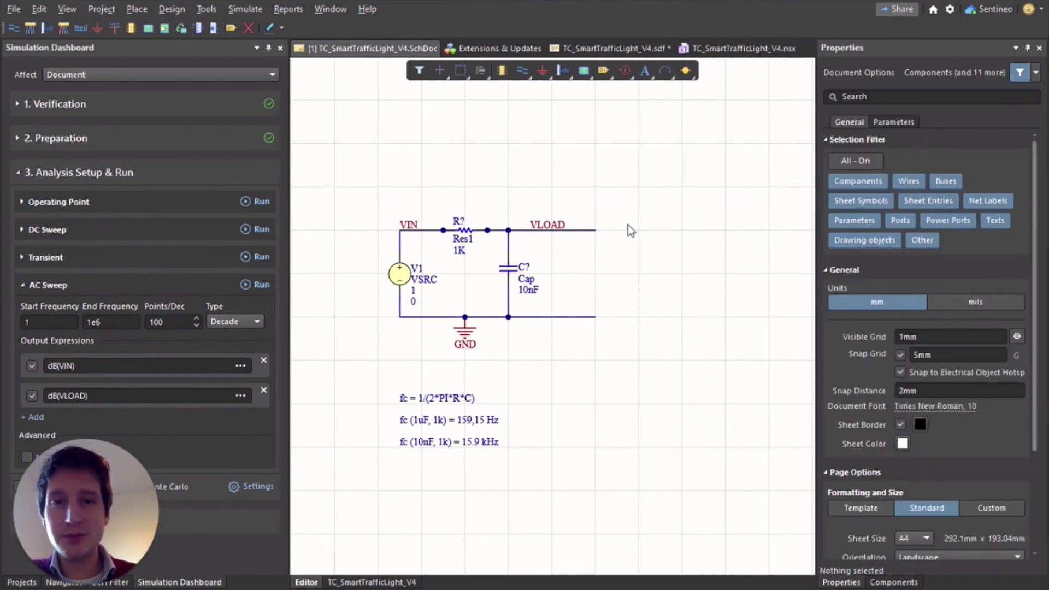
pyautogui.click(253, 10)
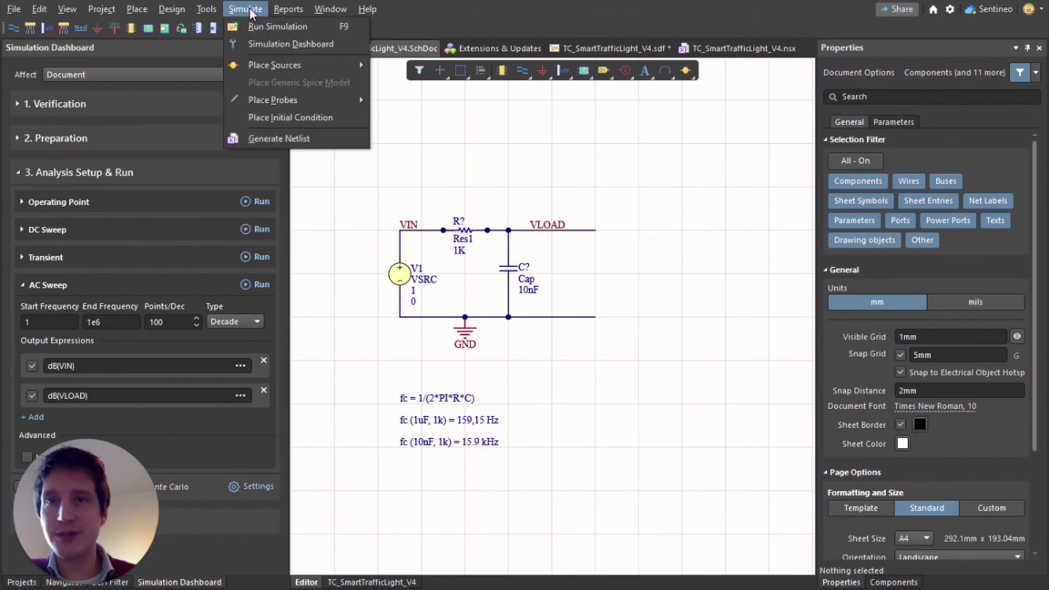
pyautogui.click(278, 26)
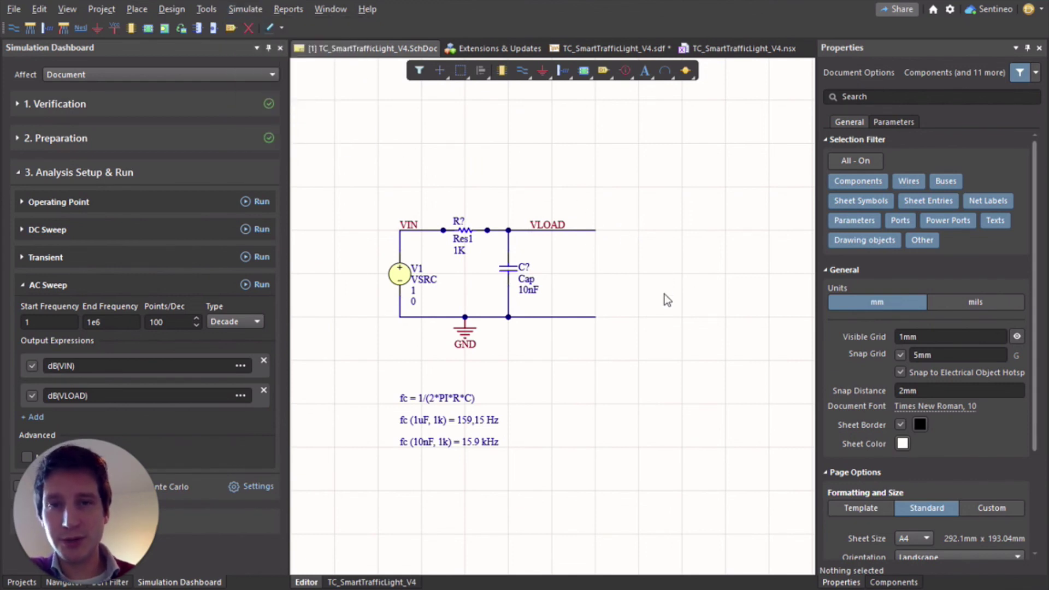